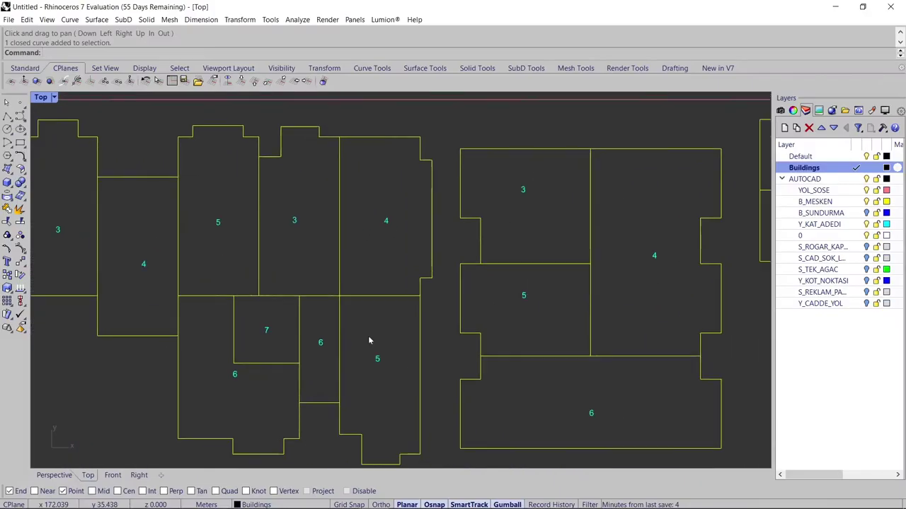
{"action": "scroll", "coordinate": [414, 275], "scroll_direction": "down", "scroll_amount": 3}
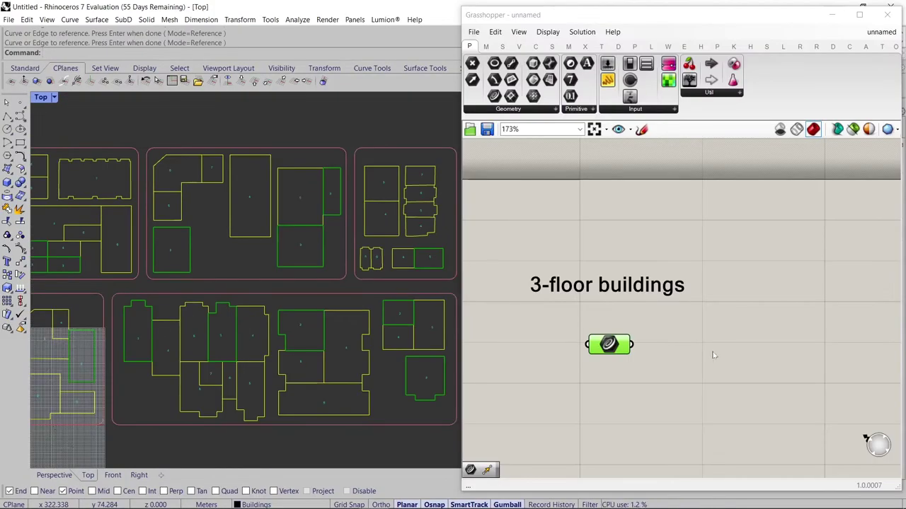
{"action": "double_click", "coordinate": [713, 355]}
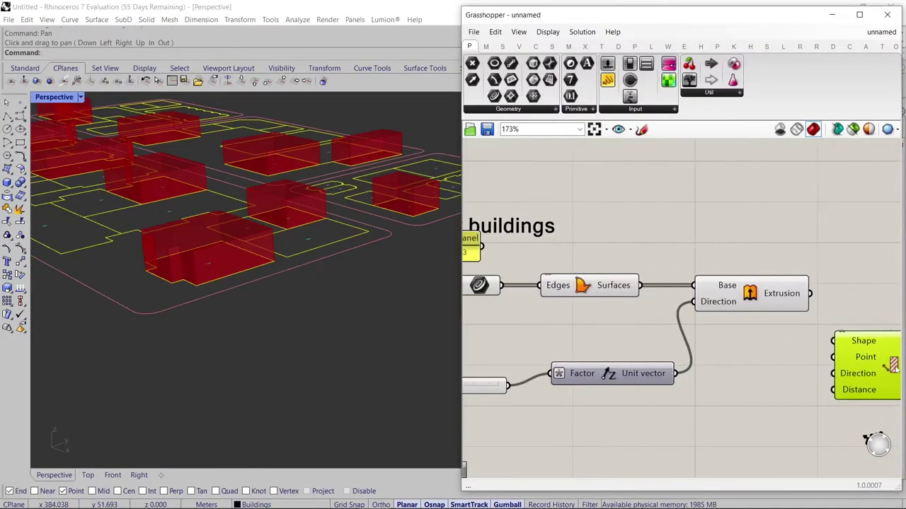
{"action": "right_click_drag", "start_coordinate": [842, 315], "coordinate": [782, 313]}
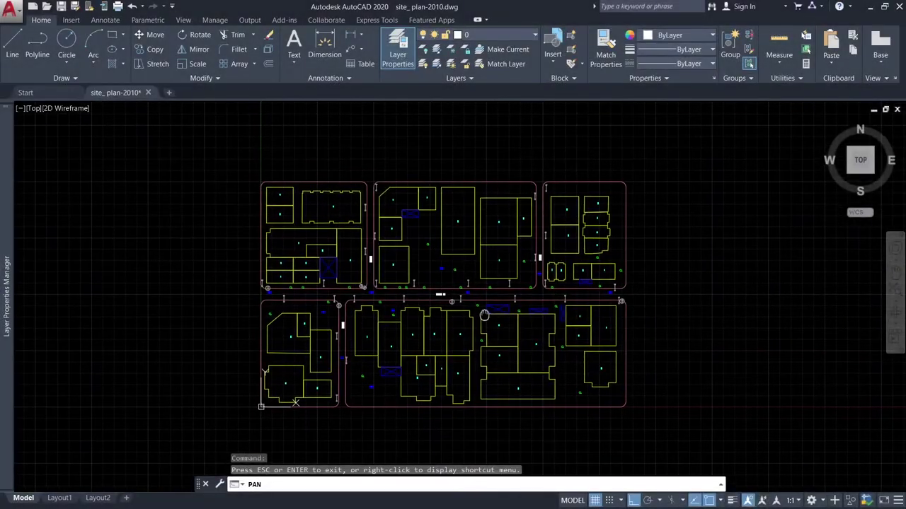
{"action": "scroll", "coordinate": [357, 356], "scroll_direction": "up", "scroll_amount": 5}
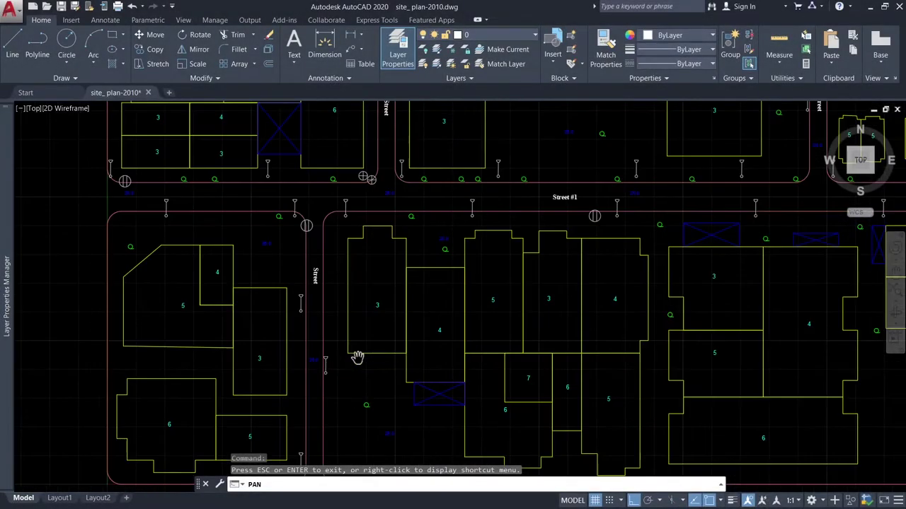
{"action": "mouse_move", "coordinate": [461, 189]}
{"action": "left_mouse_down"}
{"action": "mouse_move", "coordinate": [366, 309]}
{"action": "mouse_move", "coordinate": [368, 371]}
{"action": "left_mouse_up"}
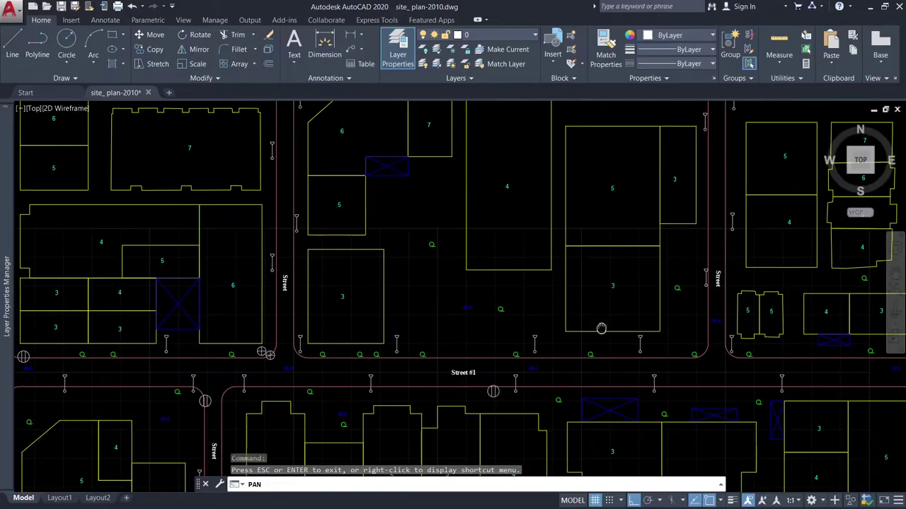
{"action": "left_click_drag", "start_coordinate": [601, 328], "coordinate": [453, 377]}
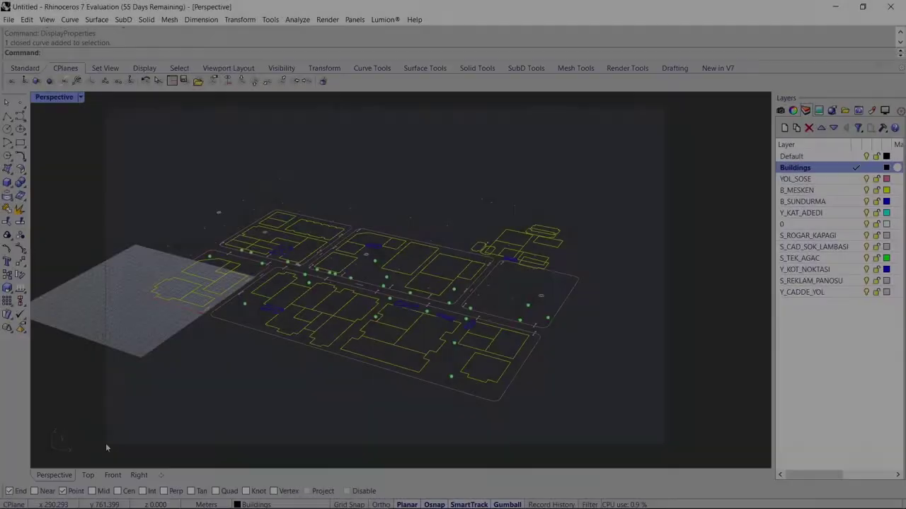
Create a layer named AUTOCAD and nest all the imported drawing layers, from YOL_SOSE to Y_CADDE_YOL, under it.
{"action": "left_click", "coordinate": [785, 128]}
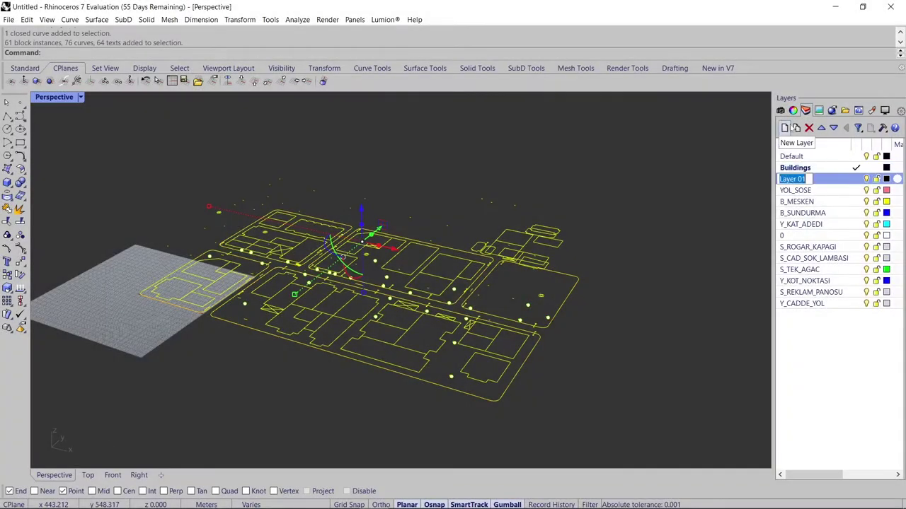
{"action": "left_click", "coordinate": [802, 304], "text": "shift"}
{"action": "left_click_drag", "start_coordinate": [801, 304], "coordinate": [804, 184]}
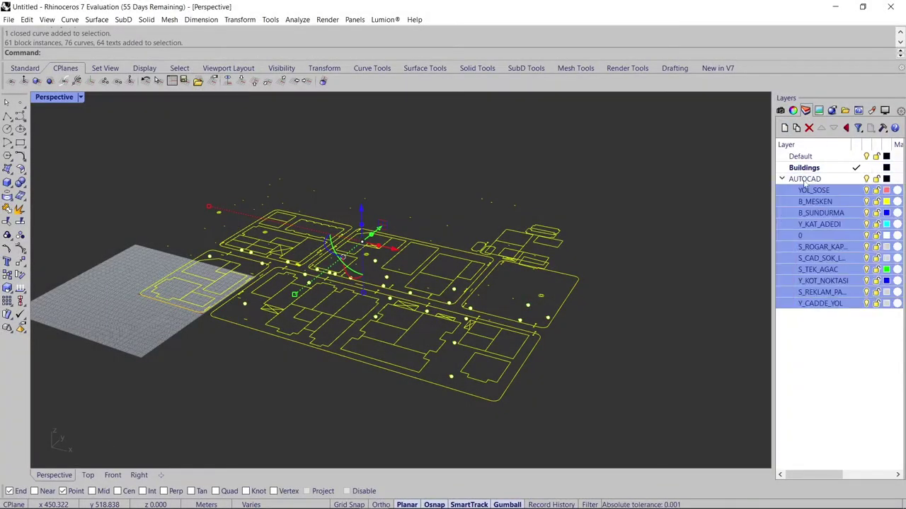
Flatten all the imported site plan geometry onto a single elevation with SetPt.
{"action": "type", "text": "SetPt"}
{"action": "key", "text": "Return"}
{"action": "left_click", "coordinate": [428, 289]}
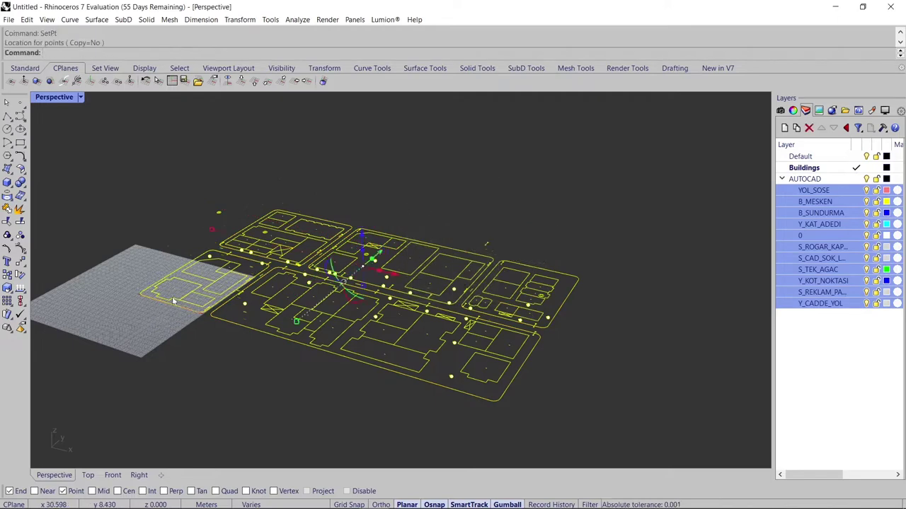
{"action": "left_click", "coordinate": [525, 232]}
Use OneLayerOff in the Top view to turn off the B_SUNDURMA, S_TEK_AGAC, Y_KOT_NOKTASI, Y_CADDE_YOL and street-furniture layers.
{"action": "right_click_drag", "start_coordinate": [513, 262], "coordinate": [481, 312]}
{"action": "left_click", "coordinate": [87, 475]}
{"action": "key", "text": "ctrl+a"}
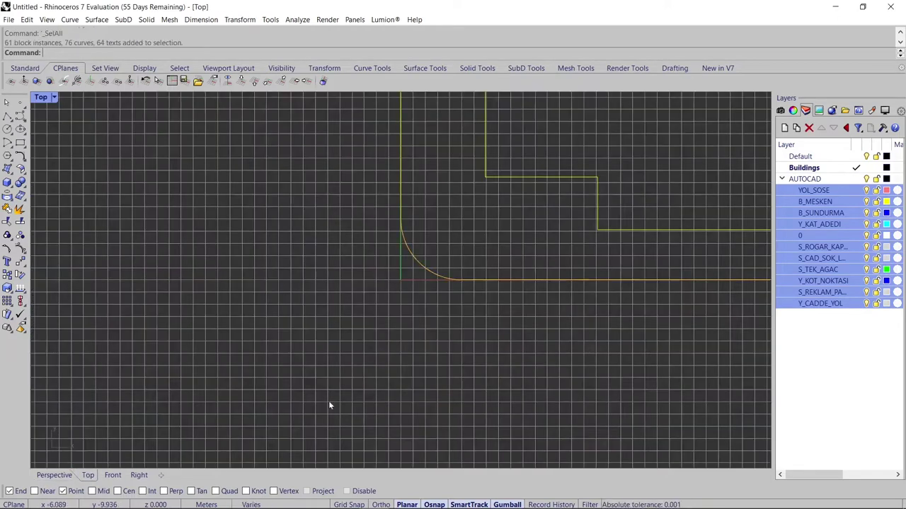
{"action": "type", "text": "zs"}
{"action": "key", "text": "Return"}
{"action": "left_click", "coordinate": [447, 344]}
{"action": "type", "text": "OneLayerOff"}
{"action": "key", "text": "Return"}
{"action": "scroll", "coordinate": [444, 311], "scroll_direction": "up", "scroll_amount": 10}
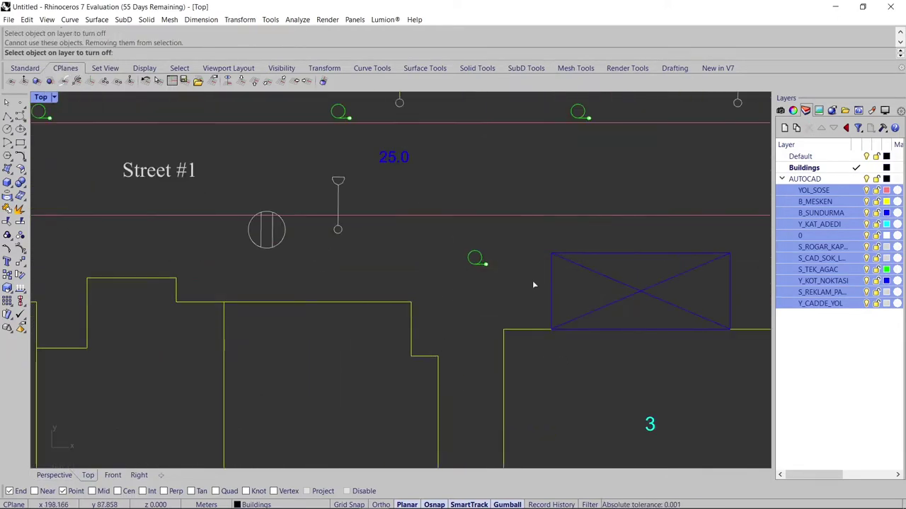
{"action": "scroll", "coordinate": [449, 323], "scroll_direction": "down", "scroll_amount": 5}
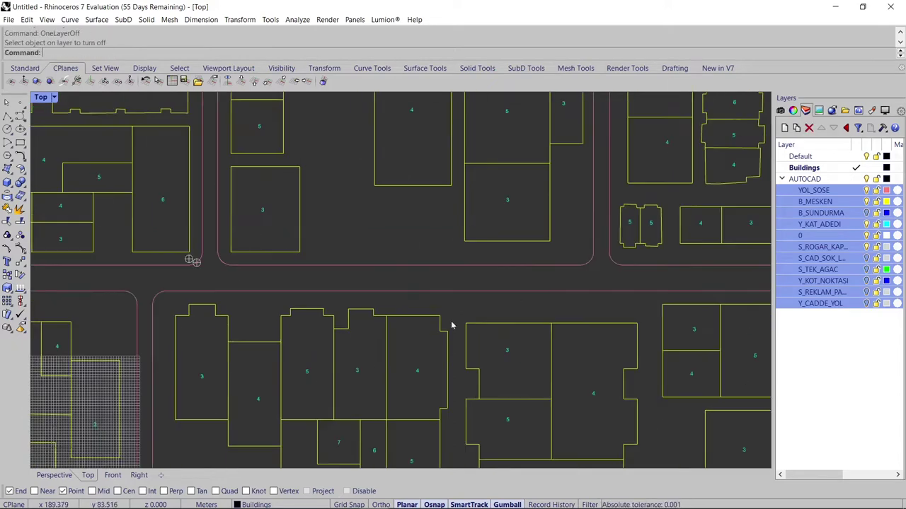
{"action": "scroll", "coordinate": [319, 340], "scroll_direction": "up", "scroll_amount": 6}
{"action": "scroll", "coordinate": [234, 212], "scroll_direction": "down", "scroll_amount": 8}
Examine the building outlines and their floor-count labels in the Perspective and Top views.
{"action": "left_click", "coordinate": [54, 475]}
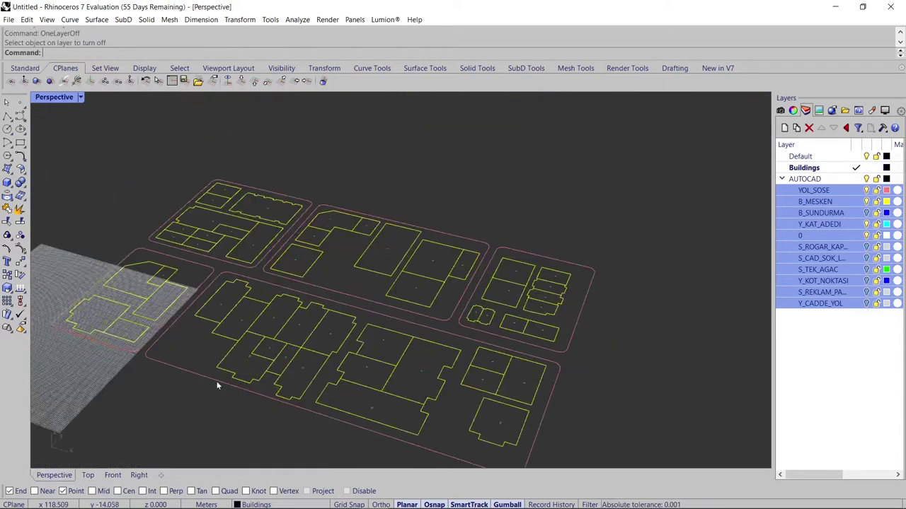
{"action": "right_click_drag", "start_coordinate": [218, 384], "coordinate": [297, 347]}
{"action": "left_click", "coordinate": [804, 168]}
{"action": "left_click", "coordinate": [88, 475]}
{"action": "scroll", "coordinate": [365, 339], "scroll_direction": "up", "scroll_amount": 8}
{"action": "scroll", "coordinate": [365, 340], "scroll_direction": "down", "scroll_amount": 8}
{"action": "scroll", "coordinate": [534, 350], "scroll_direction": "up", "scroll_amount": 8}
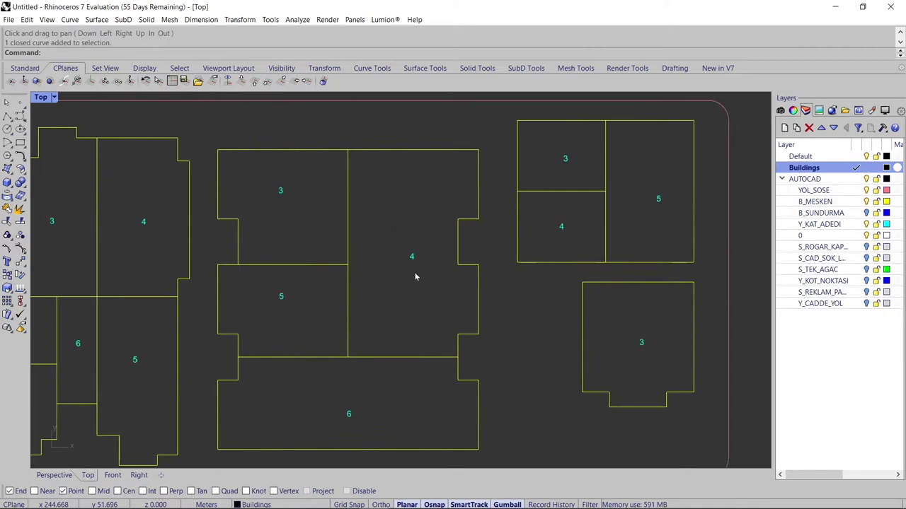
{"action": "scroll", "coordinate": [415, 275], "scroll_direction": "down", "scroll_amount": 8}
{"action": "scroll", "coordinate": [212, 226], "scroll_direction": "up", "scroll_amount": 9}
{"action": "scroll", "coordinate": [385, 370], "scroll_direction": "down", "scroll_amount": 8}
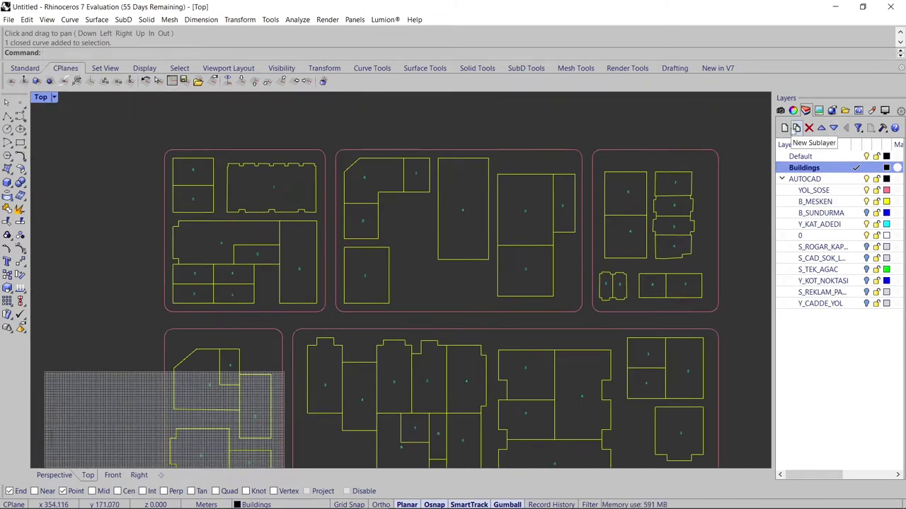
Create sublayers 3, 4, 5, 6 and 7 under the Buildings layer and collapse the AUTOCAD layer group.
{"action": "left_click", "coordinate": [794, 130]}
{"action": "type", "text": "3"}
{"action": "left_click", "coordinate": [784, 129]}
{"action": "type", "text": "4"}
{"action": "left_click", "coordinate": [785, 129]}
{"action": "type", "text": "5"}
{"action": "left_click", "coordinate": [785, 129]}
{"action": "type", "text": "6"}
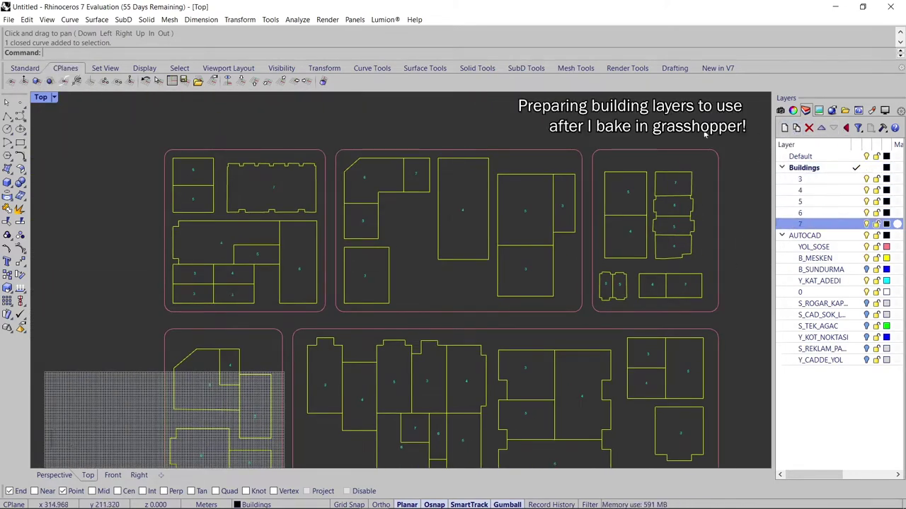
{"action": "left_click", "coordinate": [781, 235]}
Start Grasshopper and place a Curve parameter on the empty canvas.
{"action": "right_click_drag", "start_coordinate": [504, 307], "coordinate": [472, 261]}
{"action": "type", "text": "grasshopper"}
{"action": "key", "text": "Return"}
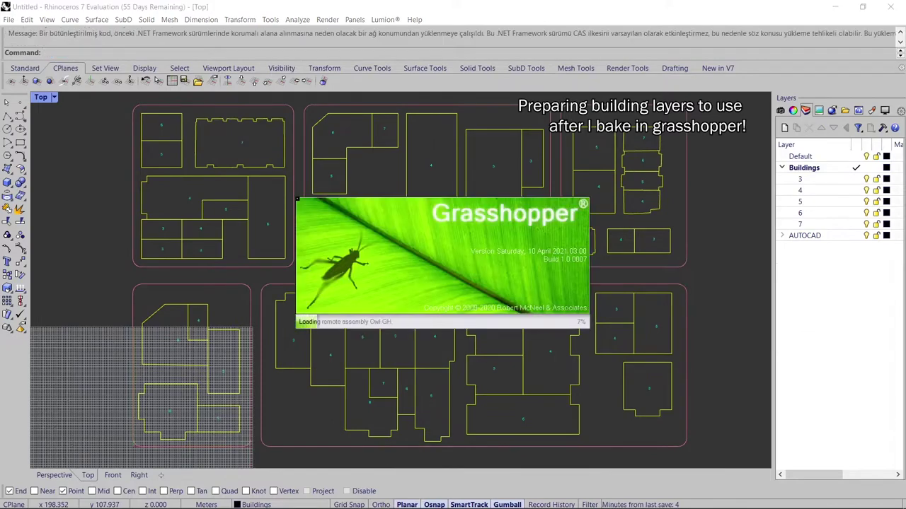
{"action": "scroll", "coordinate": [497, 208], "scroll_direction": "up", "scroll_amount": 3}
{"action": "right_click_drag", "start_coordinate": [497, 208], "coordinate": [511, 295]}
{"action": "double_click", "coordinate": [528, 334]}
{"action": "type", "text": "curve"}
{"action": "key", "text": "Return"}
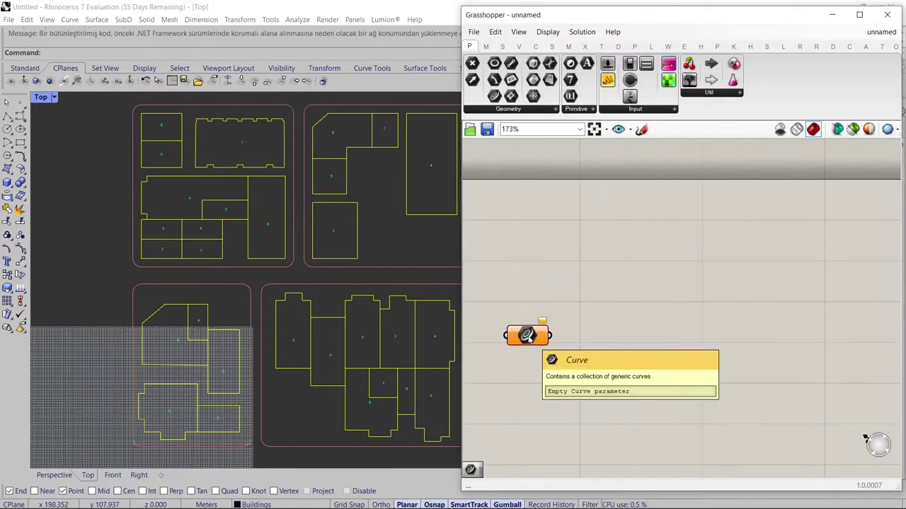
{"action": "left_click_drag", "start_coordinate": [528, 336], "coordinate": [559, 326]}
Add a scribble reading "3-floor buildings" above the Curve parameter.
{"action": "left_click", "coordinate": [532, 293]}
{"action": "double_click", "coordinate": [533, 293]}
{"action": "type", "text": "scribble"}
{"action": "key", "text": "Return"}
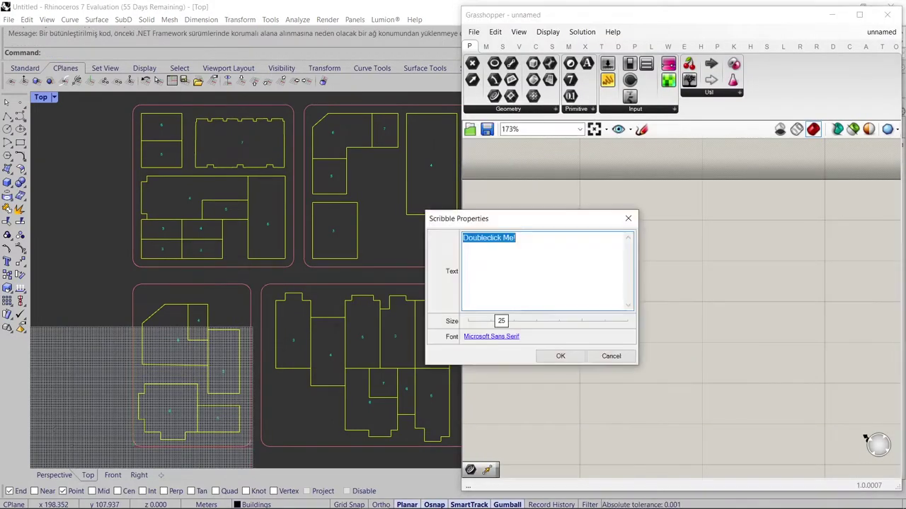
{"action": "type", "text": "3-floor buildings"}
{"action": "left_click", "coordinate": [560, 356]}
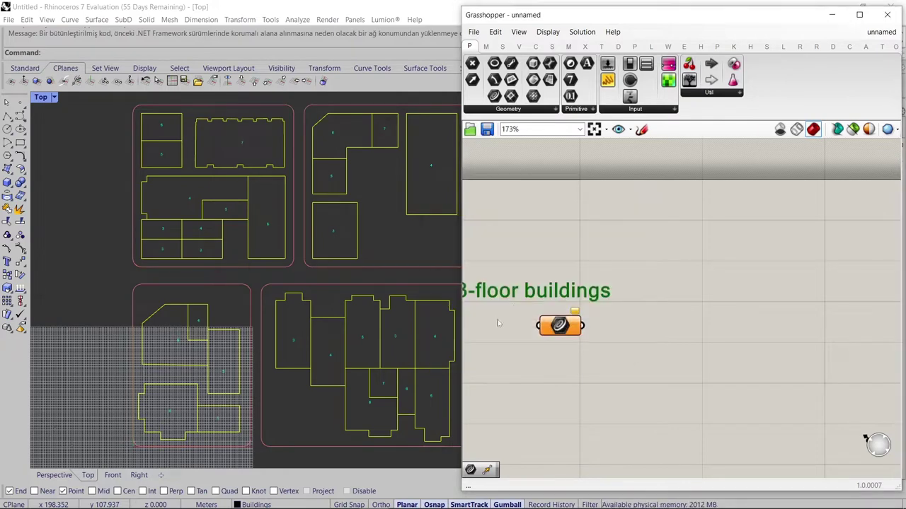
Reference all the building outlines labelled 3 across the site plan into the Curve parameter as multiple curves.
{"action": "right_click", "coordinate": [620, 340]}
{"action": "left_click", "coordinate": [655, 422]}
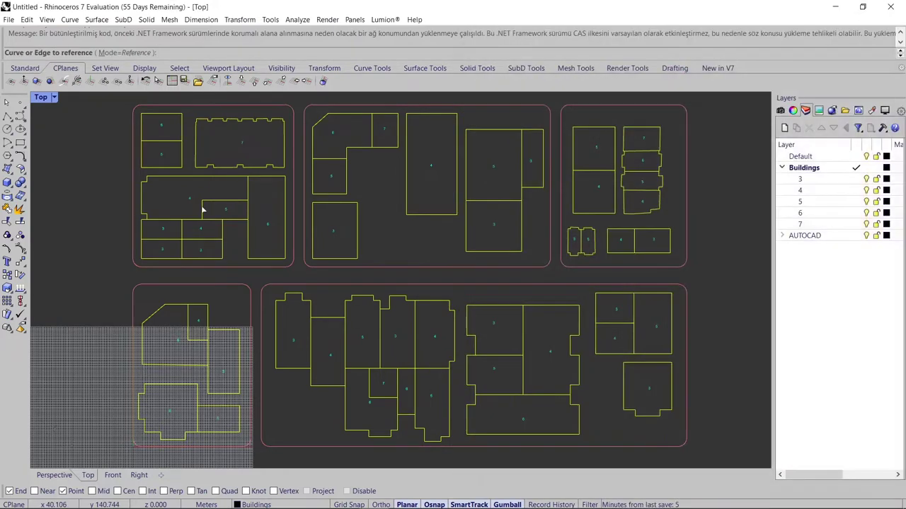
{"action": "scroll", "coordinate": [374, 240], "scroll_direction": "up", "scroll_amount": 5}
{"action": "left_click", "coordinate": [315, 367]}
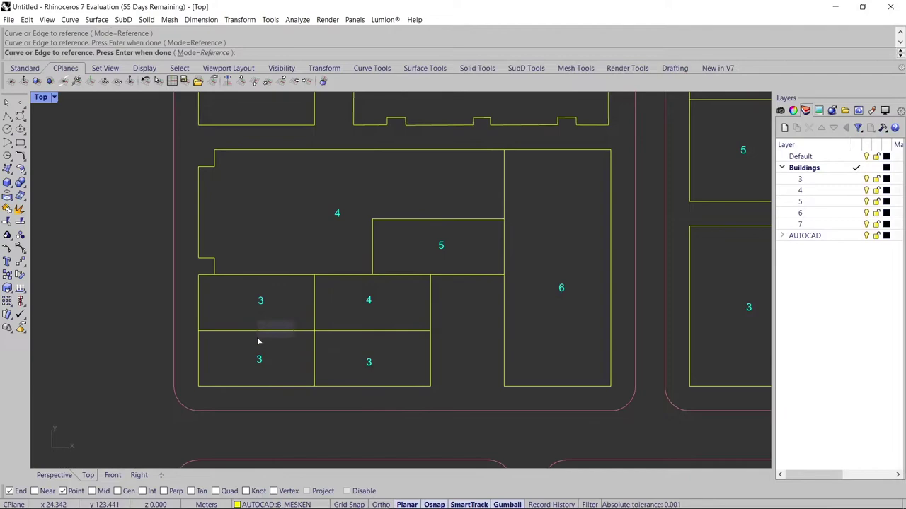
{"action": "left_click", "coordinate": [314, 352]}
{"action": "right_click_drag", "start_coordinate": [347, 171], "coordinate": [35, 226]}
{"action": "right_click_drag", "start_coordinate": [611, 394], "coordinate": [276, 309]}
{"action": "right_click_drag", "start_coordinate": [689, 141], "coordinate": [194, 198]}
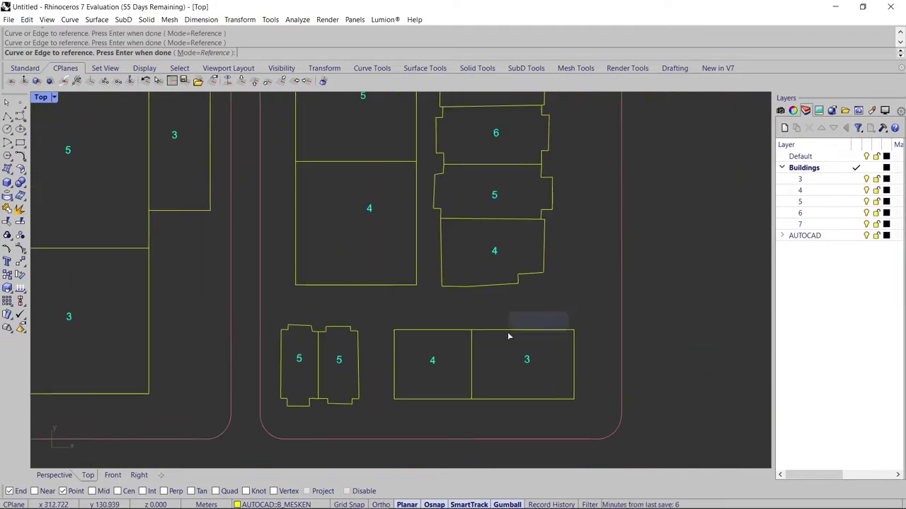
{"action": "right_click_drag", "start_coordinate": [508, 336], "coordinate": [505, 305]}
{"action": "right_click_drag", "start_coordinate": [443, 134], "coordinate": [432, 438]}
{"action": "key", "text": "Return"}
{"action": "scroll", "coordinate": [432, 285], "scroll_direction": "down", "scroll_amount": 10}
{"action": "right_click_drag", "start_coordinate": [432, 339], "coordinate": [113, 336]}
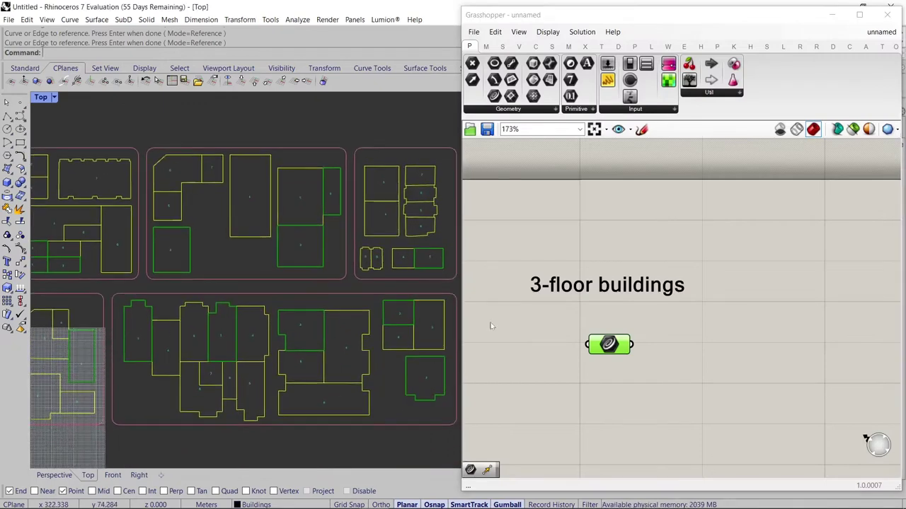
Add a Boundary Surfaces component, connect the Curve parameter to its Edges input and align it with the curve.
{"action": "double_click", "coordinate": [658, 358]}
{"action": "type", "text": "bou"}
{"action": "key", "text": "Return"}
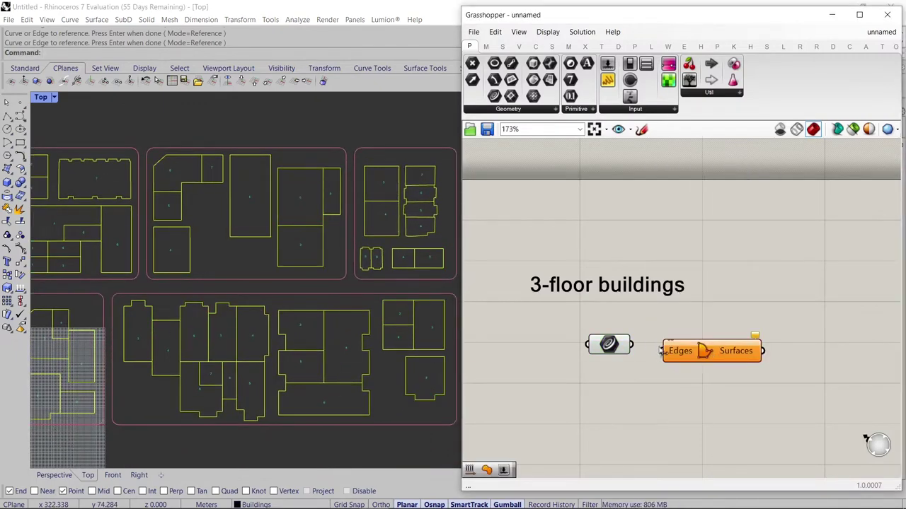
{"action": "scroll", "coordinate": [342, 387], "scroll_direction": "down", "scroll_amount": 8}
{"action": "scroll", "coordinate": [342, 388], "scroll_direction": "up", "scroll_amount": 4}
{"action": "right_click_drag", "start_coordinate": [342, 388], "coordinate": [303, 330]}
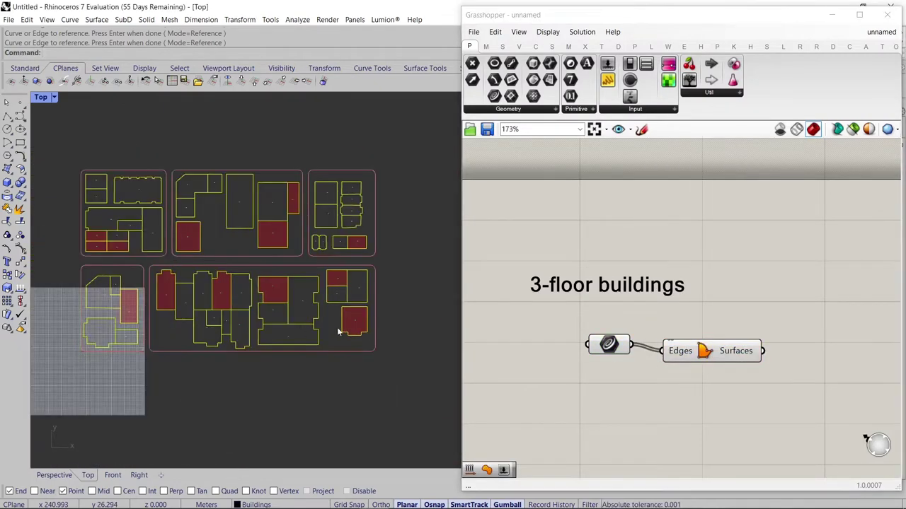
{"action": "left_click_drag", "start_coordinate": [736, 357], "coordinate": [743, 350]}
Add an Extrude component and connect the boundary surfaces to its Base input.
{"action": "double_click", "coordinate": [814, 375]}
{"action": "type", "text": "ex"}
{"action": "key", "text": "Return"}
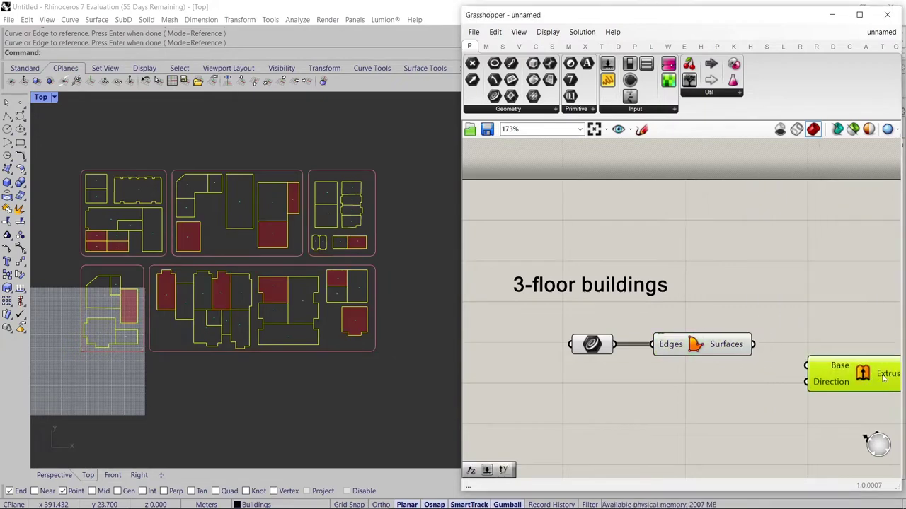
{"action": "left_click", "coordinate": [704, 415]}
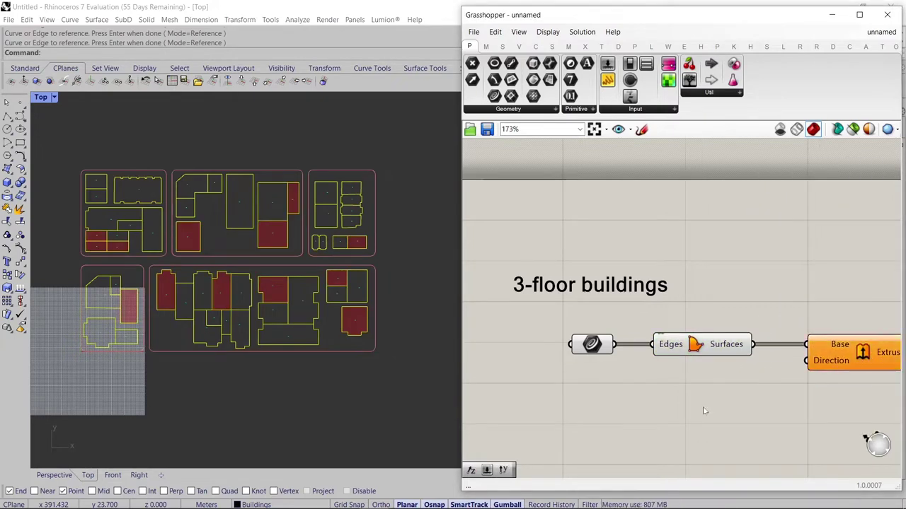
{"action": "right_click_drag", "start_coordinate": [704, 415], "coordinate": [659, 361]}
Add a Unit Z vector below the boundary surfaces and connect it to the extrusion's Direction input.
{"action": "left_click", "coordinate": [55, 476]}
{"action": "type", "text": "Zs"}
{"action": "key", "text": "Return"}
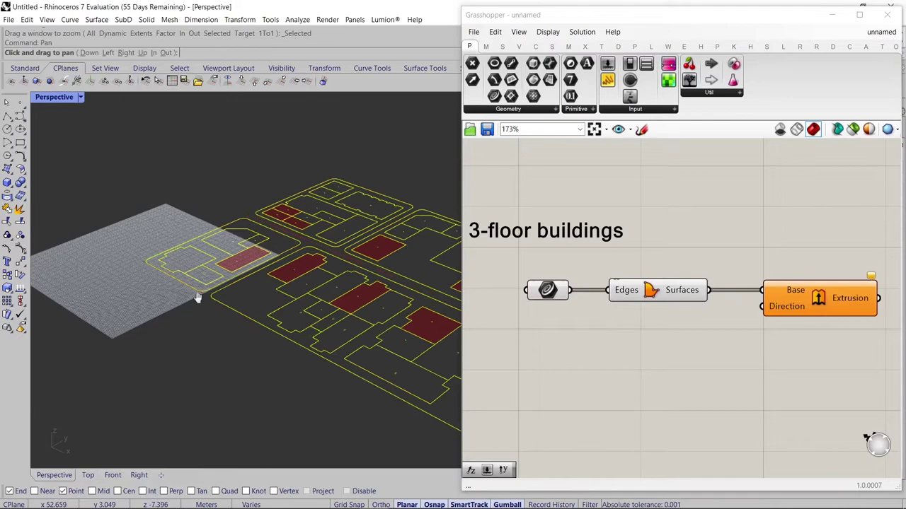
{"action": "right_click_drag", "start_coordinate": [196, 297], "coordinate": [99, 259], "text": "shift"}
{"action": "scroll", "coordinate": [100, 259], "scroll_direction": "down", "scroll_amount": 2}
{"action": "key", "text": "Escape"}
{"action": "left_click", "coordinate": [689, 417]}
{"action": "right_click_drag", "start_coordinate": [689, 416], "coordinate": [611, 417]}
{"action": "double_click", "coordinate": [610, 378]}
{"action": "type", "text": "z"}
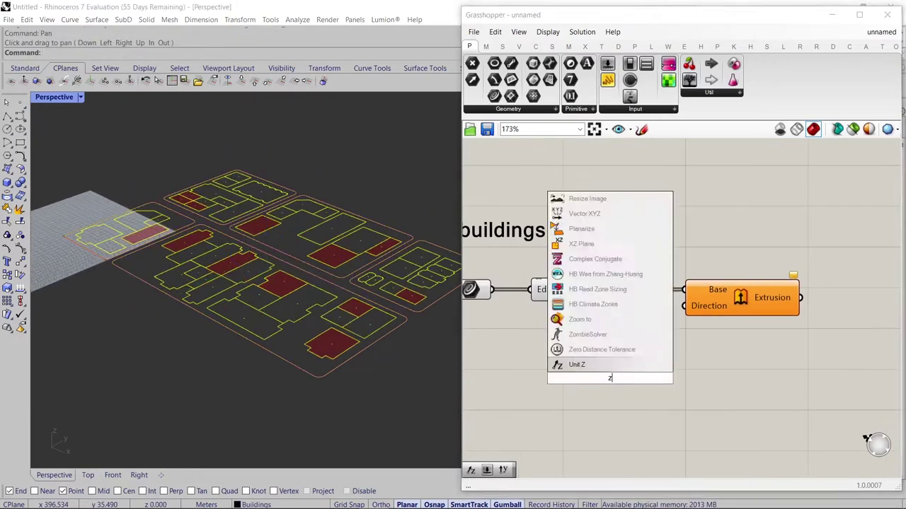
{"action": "left_click", "coordinate": [622, 369]}
{"action": "left_click_drag", "start_coordinate": [685, 306], "coordinate": [666, 378]}
Add a number slider set to 3.5 and connect it to the Unit Z Factor input.
{"action": "double_click", "coordinate": [500, 383]}
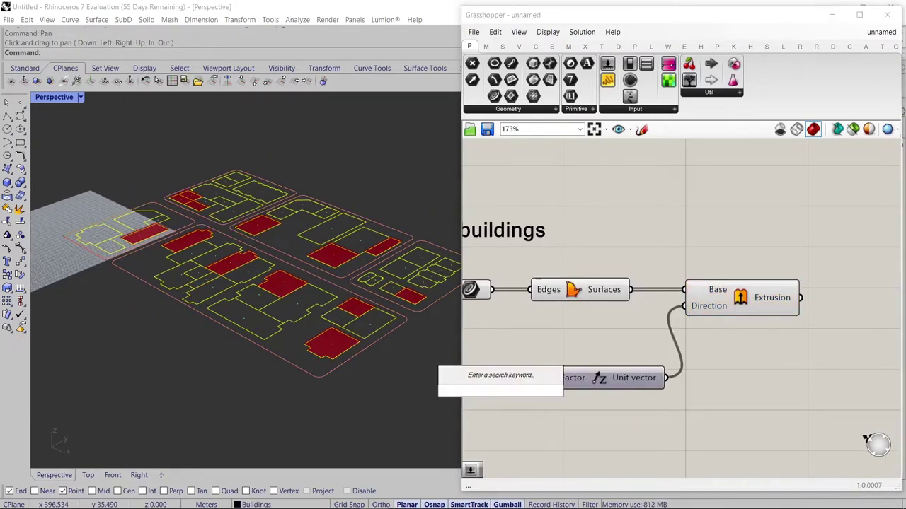
{"action": "type", "text": "3.5"}
{"action": "key", "text": "Return"}
{"action": "left_click_drag", "start_coordinate": [499, 384], "coordinate": [529, 389]}
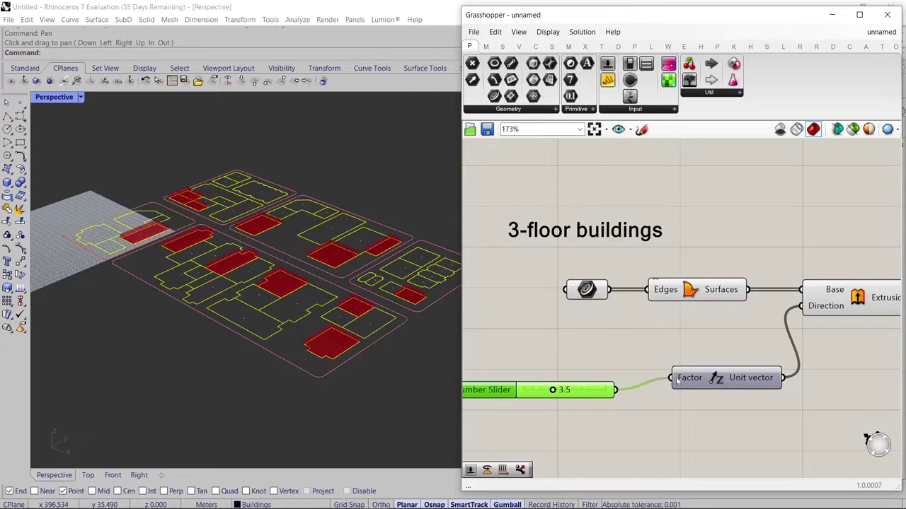
Apply the expression x*3 to the Unit Z Factor input.
{"action": "right_click", "coordinate": [678, 380]}
{"action": "mouse_move", "coordinate": [700, 407]}
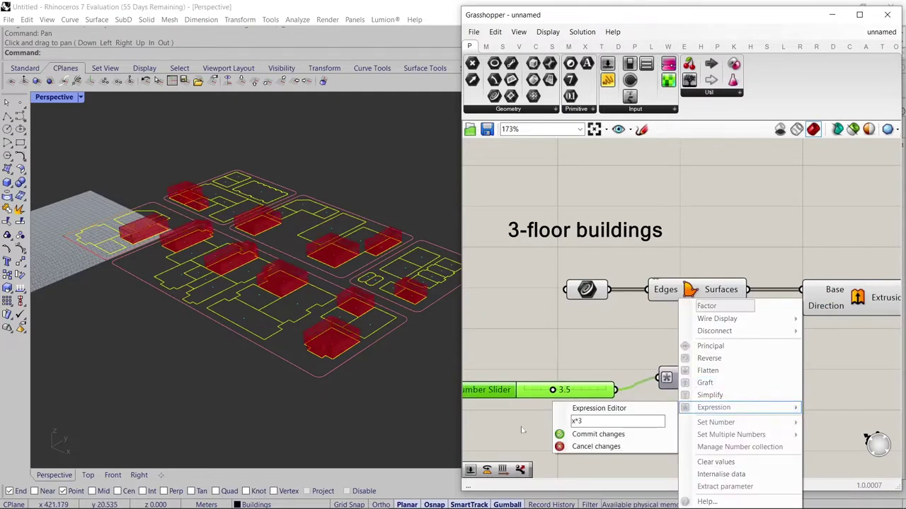
{"action": "left_click", "coordinate": [598, 433]}
Place a panel containing the value 3 just above the Curve parameter.
{"action": "scroll", "coordinate": [309, 355], "scroll_direction": "up", "scroll_amount": 5}
{"action": "right_click_drag", "start_coordinate": [310, 355], "coordinate": [303, 335]}
{"action": "middle_click_drag", "start_coordinate": [303, 335], "coordinate": [260, 328]}
{"action": "right_click_drag", "start_coordinate": [597, 330], "coordinate": [580, 326]}
{"action": "double_click", "coordinate": [558, 249]}
{"action": "type", "text": "//3"}
{"action": "key", "text": "Return"}
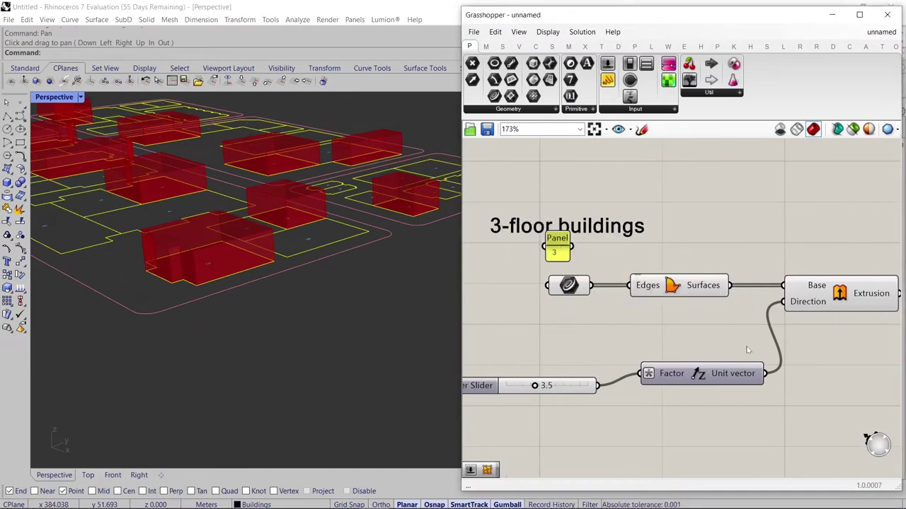
Add a Contour component beside the extrusion and feed the extrusion into its Shape input.
{"action": "double_click", "coordinate": [815, 403]}
{"action": "type", "text": "cont"}
{"action": "key", "text": "Return"}
{"action": "left_click_drag", "start_coordinate": [815, 400], "coordinate": [862, 336]}
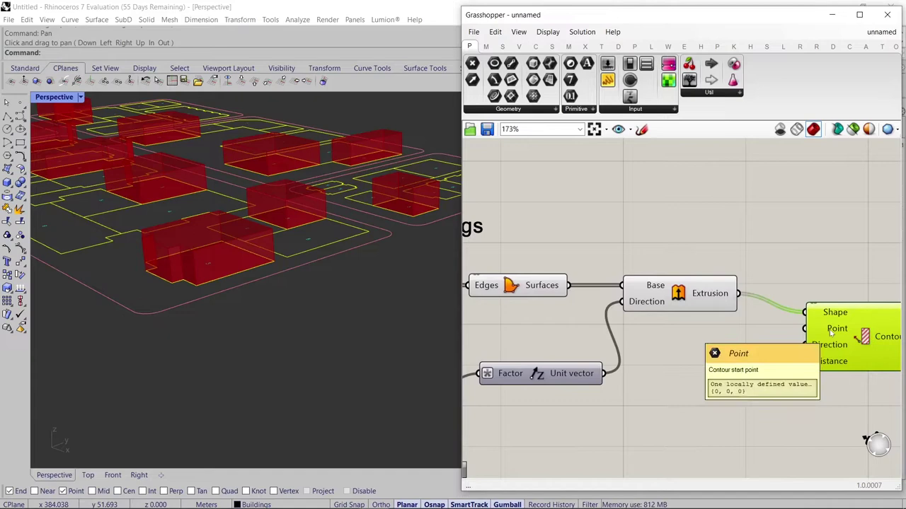
{"action": "left_click_drag", "start_coordinate": [805, 345], "coordinate": [606, 377]}
{"action": "double_click", "coordinate": [750, 361]}
{"action": "type", "text": "z"}
{"action": "key", "text": "Return"}
{"action": "left_click_drag", "start_coordinate": [750, 360], "coordinate": [721, 364]}
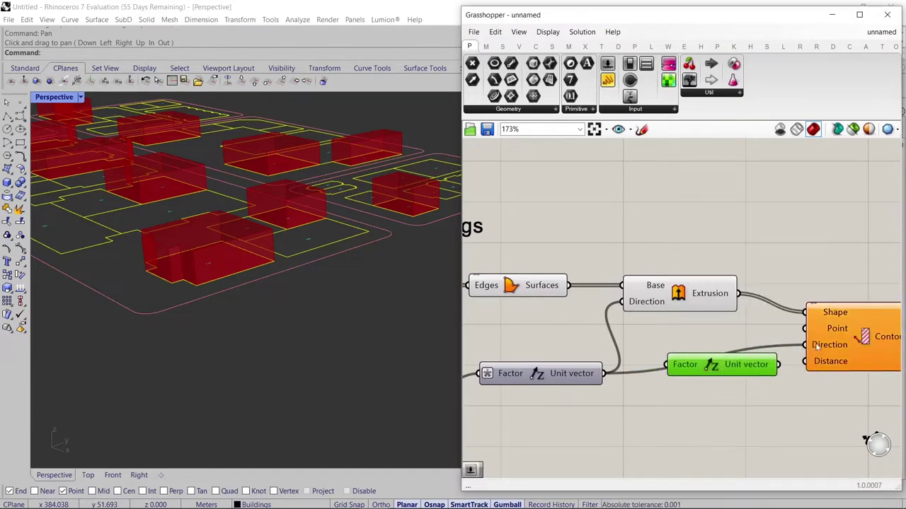
{"action": "left_click_drag", "start_coordinate": [807, 345], "coordinate": [603, 374], "text": "ctrl"}
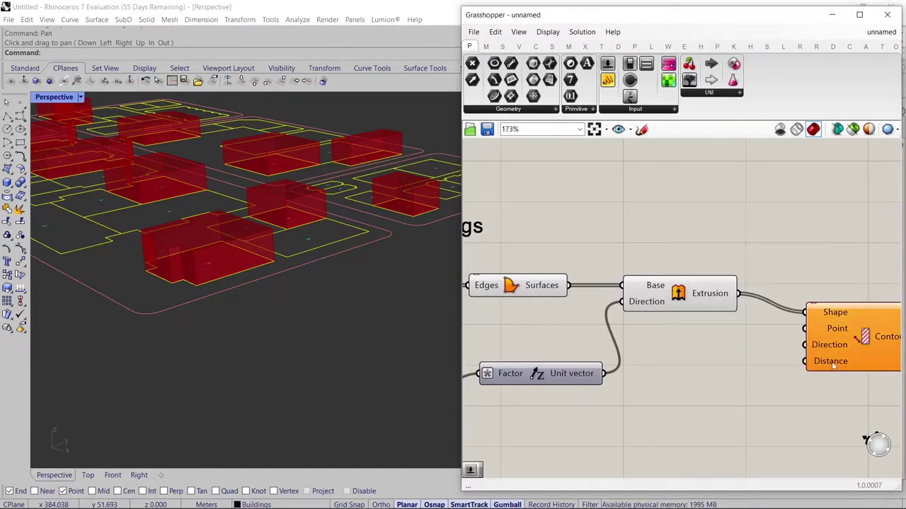
Connect the floor-height number slider to the Contour Distance input and move the extrusion component above the contour.
{"action": "left_click_drag", "start_coordinate": [805, 362], "coordinate": [505, 384]}
{"action": "right_click_drag", "start_coordinate": [889, 347], "coordinate": [723, 336]}
{"action": "left_click", "coordinate": [728, 336]}
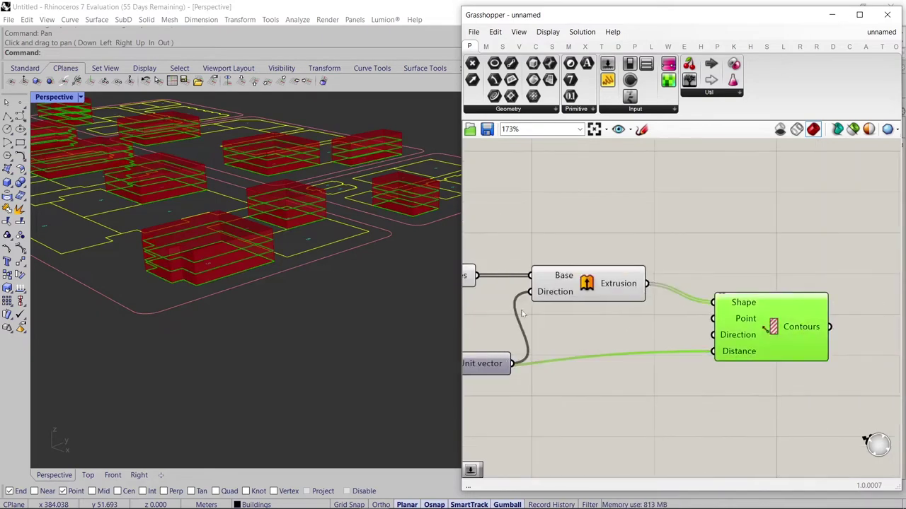
{"action": "right_click_drag", "start_coordinate": [523, 313], "coordinate": [463, 284]}
{"action": "left_click_drag", "start_coordinate": [545, 246], "coordinate": [576, 198]}
Add a Boundary Surfaces component beside the Contour and feed the contours into its Edges input.
{"action": "right_click_drag", "start_coordinate": [798, 324], "coordinate": [730, 325]}
{"action": "double_click", "coordinate": [729, 325]}
{"action": "type", "text": "boundary"}
{"action": "key", "text": "Return"}
{"action": "left_click_drag", "start_coordinate": [731, 326], "coordinate": [781, 327]}
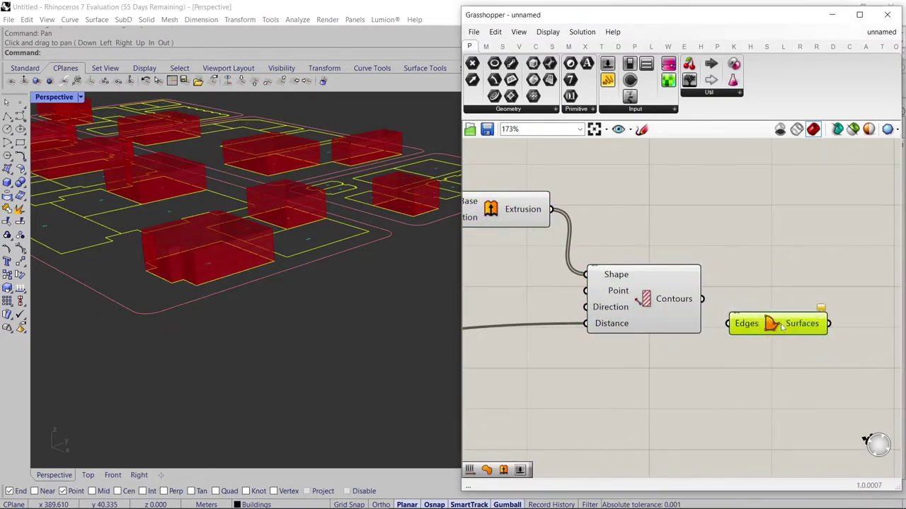
{"action": "left_click_drag", "start_coordinate": [703, 300], "coordinate": [743, 338]}
Move the Contour and its Boundary Surfaces component below the extrusion and disable both components.
{"action": "scroll", "coordinate": [639, 375], "scroll_direction": "down", "scroll_amount": 5}
{"action": "left_click_drag", "start_coordinate": [655, 390], "coordinate": [477, 301]}
{"action": "right_click", "coordinate": [484, 348]}
{"action": "left_click", "coordinate": [531, 356]}
{"action": "right_click_drag", "start_coordinate": [279, 346], "coordinate": [308, 357]}
{"action": "scroll", "coordinate": [304, 297], "scroll_direction": "up", "scroll_amount": 3}
{"action": "right_click", "coordinate": [578, 375]}
{"action": "left_click", "coordinate": [610, 344]}
{"action": "left_click", "coordinate": [641, 382]}
{"action": "scroll", "coordinate": [645, 377], "scroll_direction": "up", "scroll_amount": 5}
{"action": "left_click_drag", "start_coordinate": [796, 411], "coordinate": [614, 310]}
{"action": "left_click_drag", "start_coordinate": [629, 311], "coordinate": [671, 422]}
{"action": "right_click", "coordinate": [554, 402]}
{"action": "left_click", "coordinate": [591, 356]}
{"action": "middle_click", "coordinate": [546, 375]}
{"action": "left_click", "coordinate": [601, 381]}
Add a scribble reading "If you need slabs:" above the Contour component.
{"action": "double_click", "coordinate": [651, 364]}
{"action": "type", "text": "scribble"}
{"action": "key", "text": "Return"}
{"action": "double_click", "coordinate": [652, 364]}
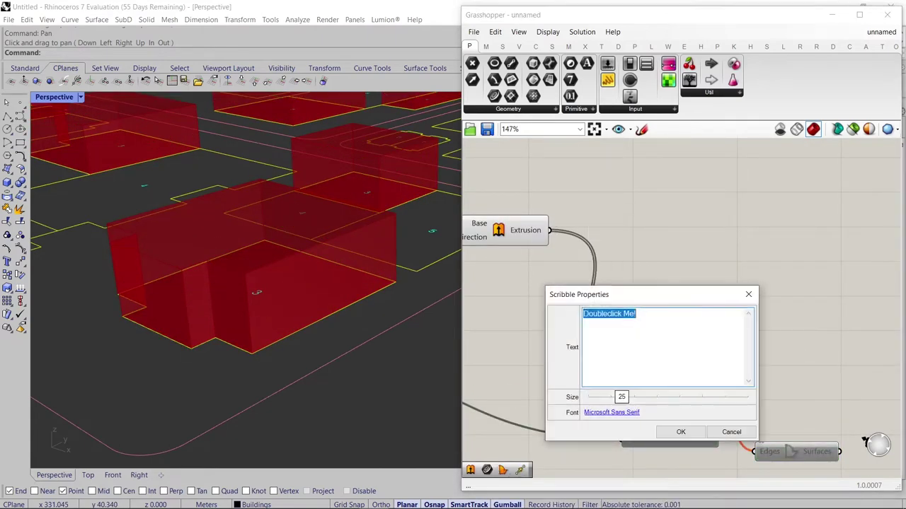
{"action": "left_click", "coordinate": [680, 432]}
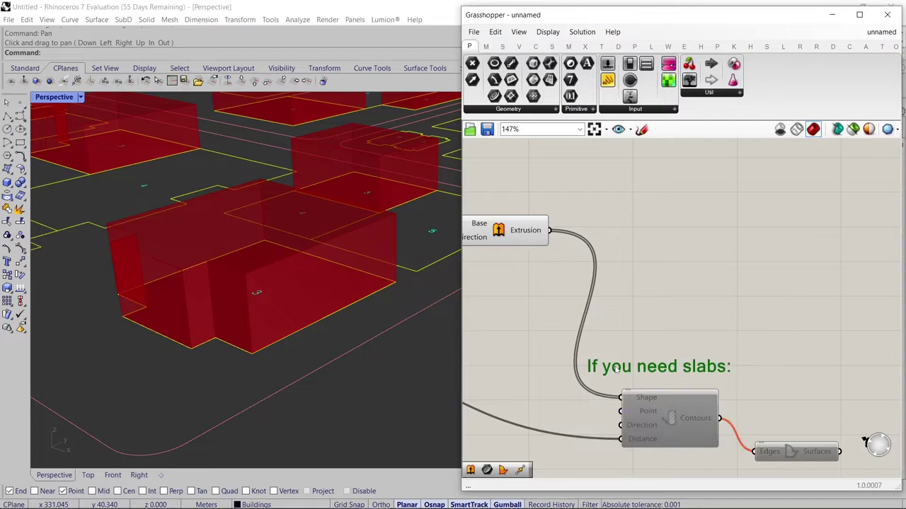
Group the Contour and Boundary Surfaces components together with their slabs label.
{"action": "left_click_drag", "start_coordinate": [858, 444], "coordinate": [573, 326]}
{"action": "right_click", "coordinate": [582, 335]}
{"action": "left_click", "coordinate": [608, 422]}
Add a Brep parameter above the slabs group and connect the extrusion output to it.
{"action": "scroll", "coordinate": [608, 423], "scroll_direction": "down", "scroll_amount": 6}
{"action": "right_click_drag", "start_coordinate": [765, 459], "coordinate": [830, 388]}
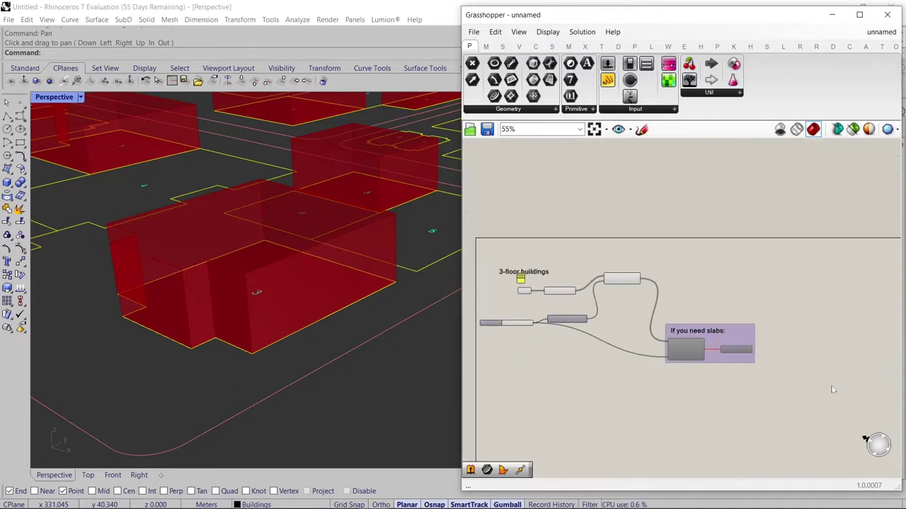
{"action": "scroll", "coordinate": [526, 330], "scroll_direction": "up", "scroll_amount": 5}
{"action": "right_click_drag", "start_coordinate": [807, 294], "coordinate": [605, 333]}
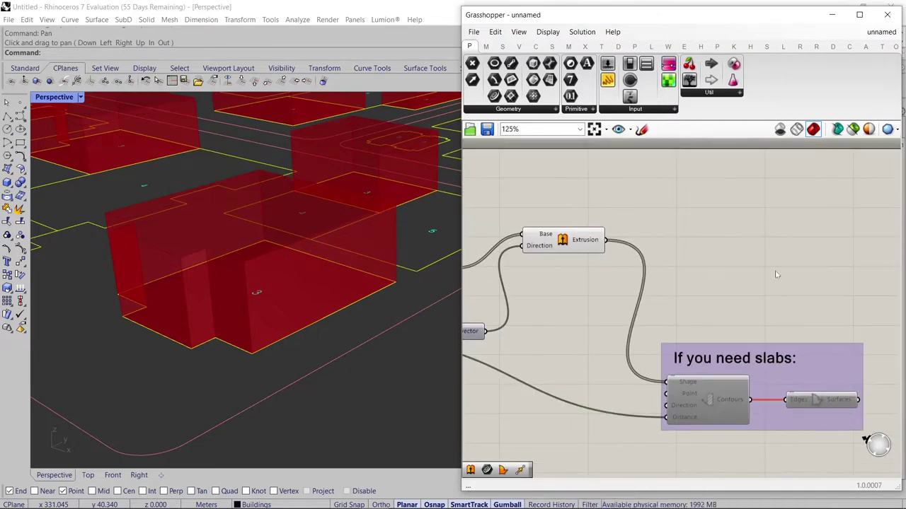
{"action": "double_click", "coordinate": [776, 273]}
{"action": "type", "text": "brep"}
{"action": "key", "text": "Return"}
{"action": "left_click_drag", "start_coordinate": [654, 227], "coordinate": [467, 331]}
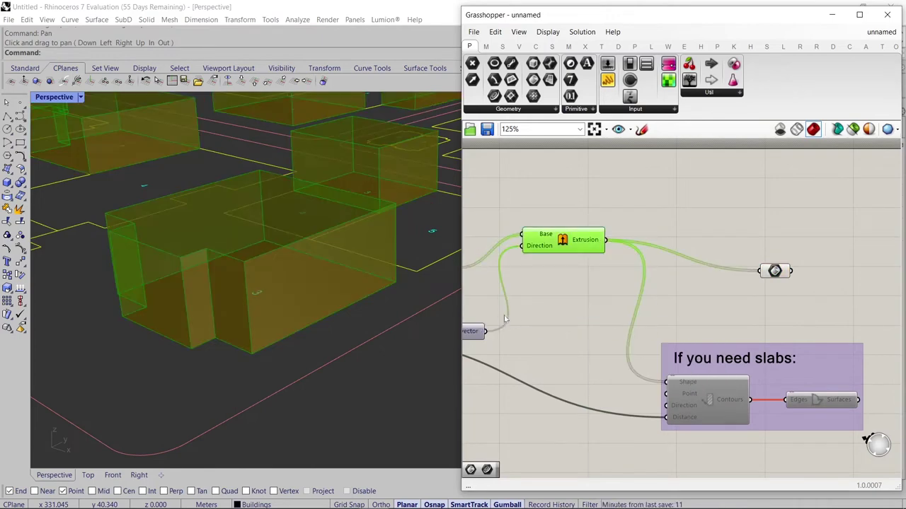
Bake the Brep parameter's 3-floor buildings onto layer 3 under Buildings.
{"action": "right_click", "coordinate": [774, 270]}
{"action": "left_click", "coordinate": [792, 319]}
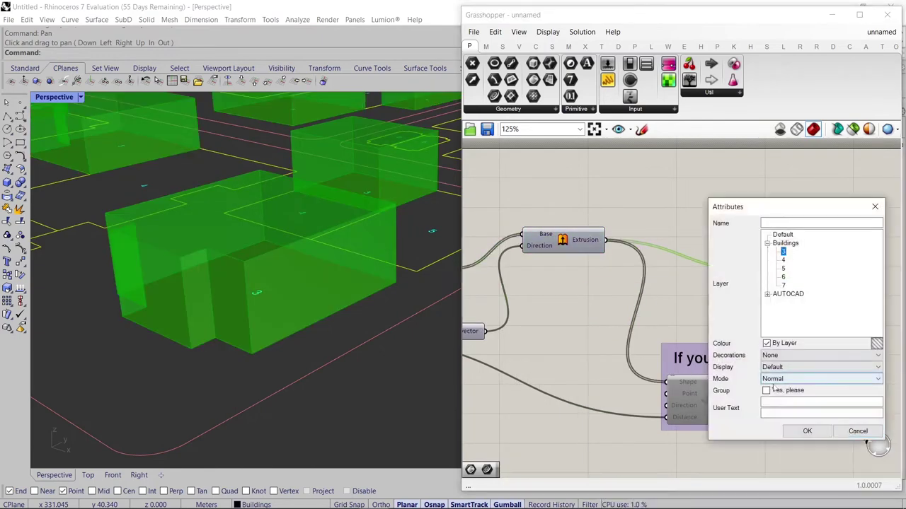
{"action": "left_click", "coordinate": [808, 431]}
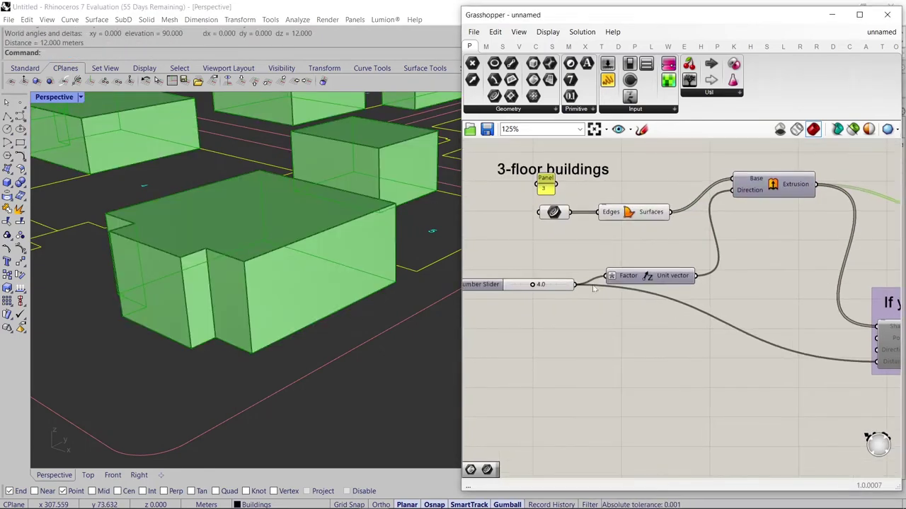
Move the Brep parameter farther away from the extrusion and delete the panel containing 3.
{"action": "scroll", "coordinate": [561, 298], "scroll_direction": "up", "scroll_amount": 1}
{"action": "scroll", "coordinate": [561, 297], "scroll_direction": "down", "scroll_amount": 4}
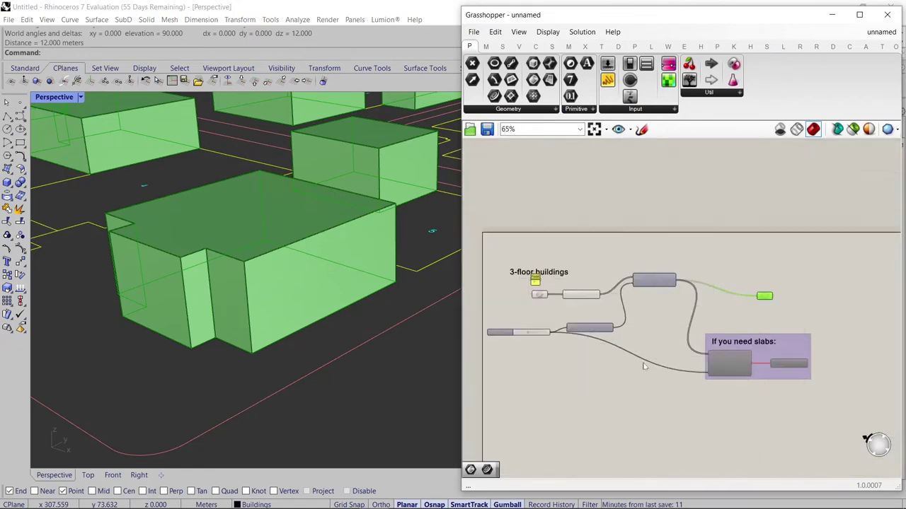
{"action": "left_click", "coordinate": [655, 313]}
{"action": "left_click_drag", "start_coordinate": [765, 297], "coordinate": [796, 298]}
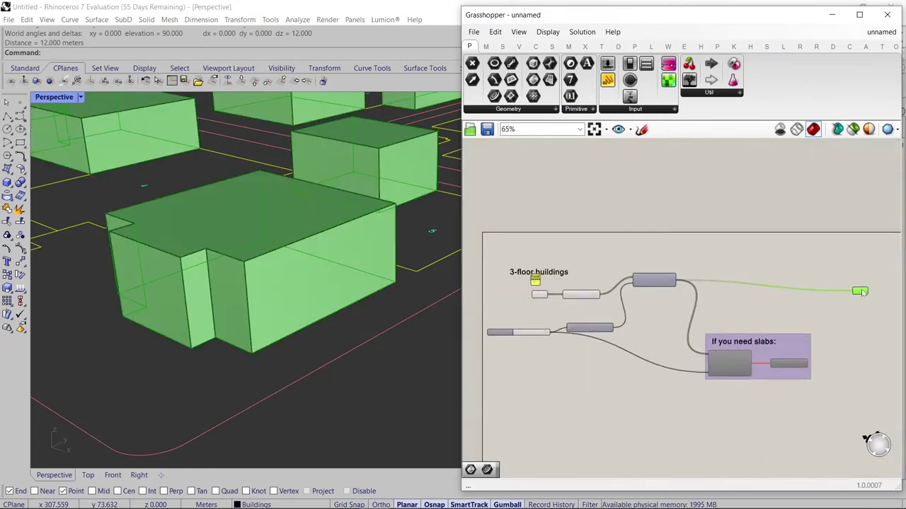
{"action": "left_click", "coordinate": [536, 280]}
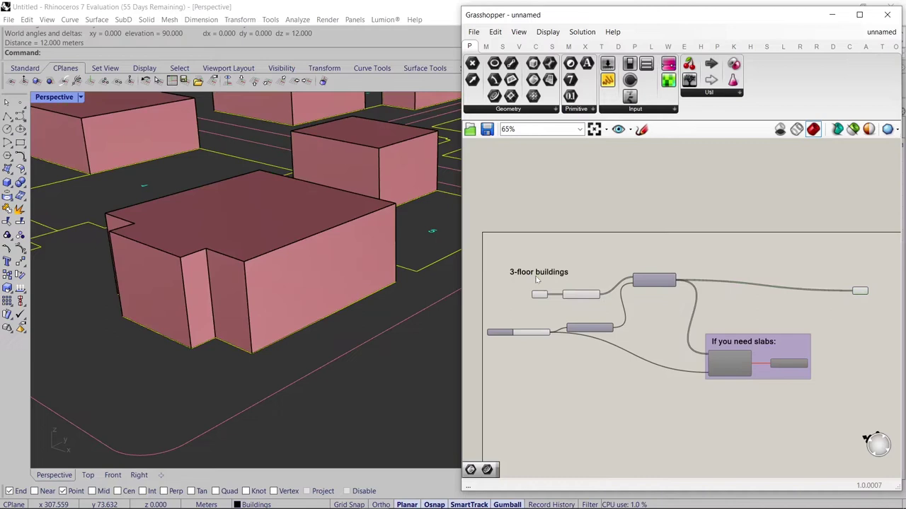
Tidy the 3-floor definition by moving the slider, Unit Z, extrusion, slabs group and Brep parameter into a more compact layout.
{"action": "scroll", "coordinate": [526, 307], "scroll_direction": "up", "scroll_amount": 2}
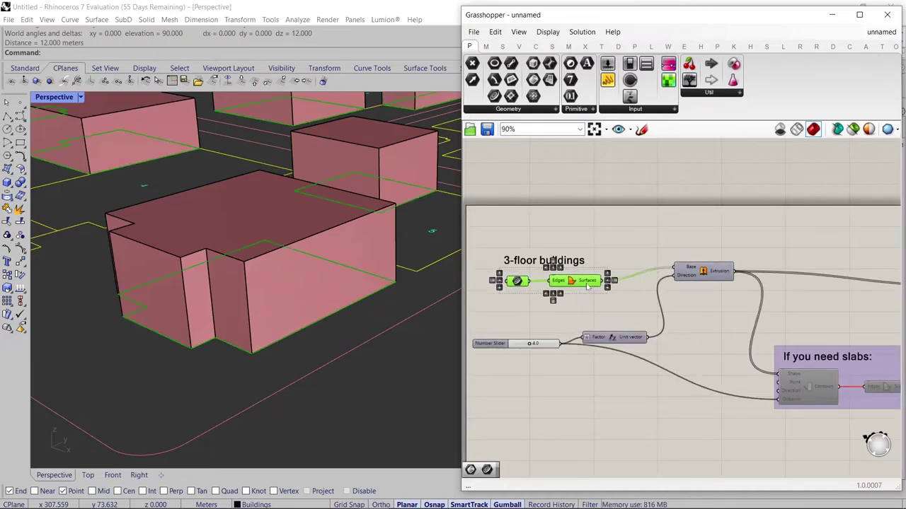
{"action": "left_click_drag", "start_coordinate": [615, 312], "coordinate": [589, 297]}
{"action": "left_click_drag", "start_coordinate": [492, 344], "coordinate": [432, 305]}
{"action": "scroll", "coordinate": [623, 355], "scroll_direction": "down", "scroll_amount": 3}
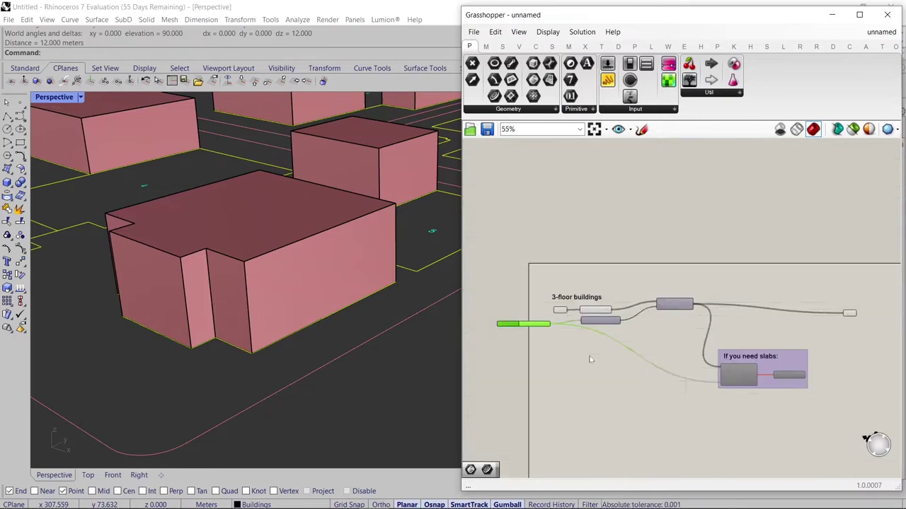
{"action": "right_click_drag", "start_coordinate": [590, 358], "coordinate": [511, 364]}
{"action": "left_click_drag", "start_coordinate": [593, 315], "coordinate": [577, 328]}
{"action": "left_click_drag", "start_coordinate": [730, 374], "coordinate": [709, 348]}
{"action": "left_click_drag", "start_coordinate": [772, 320], "coordinate": [715, 325]}
Duplicate the 3-floor definition and relabel the copy's scribble as "4-floor buildings".
{"action": "left_click_drag", "start_coordinate": [482, 306], "coordinate": [824, 383]}
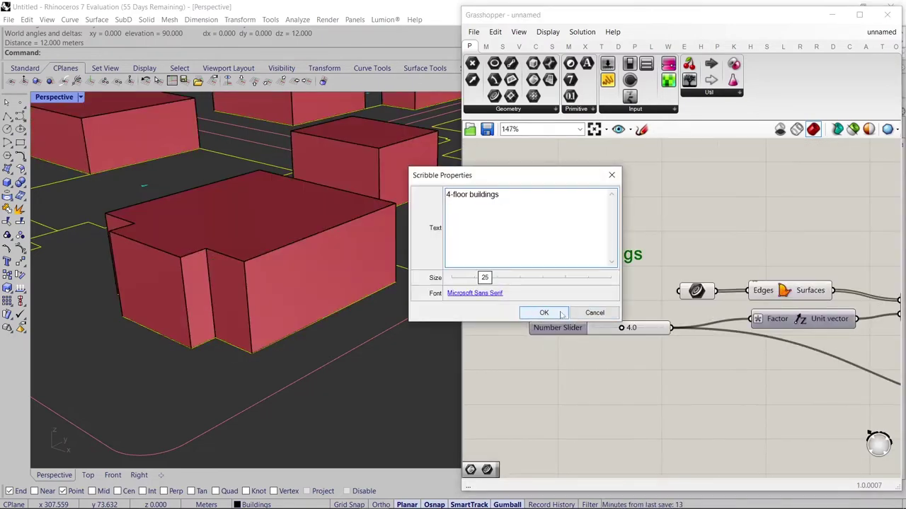
{"action": "left_click", "coordinate": [542, 311]}
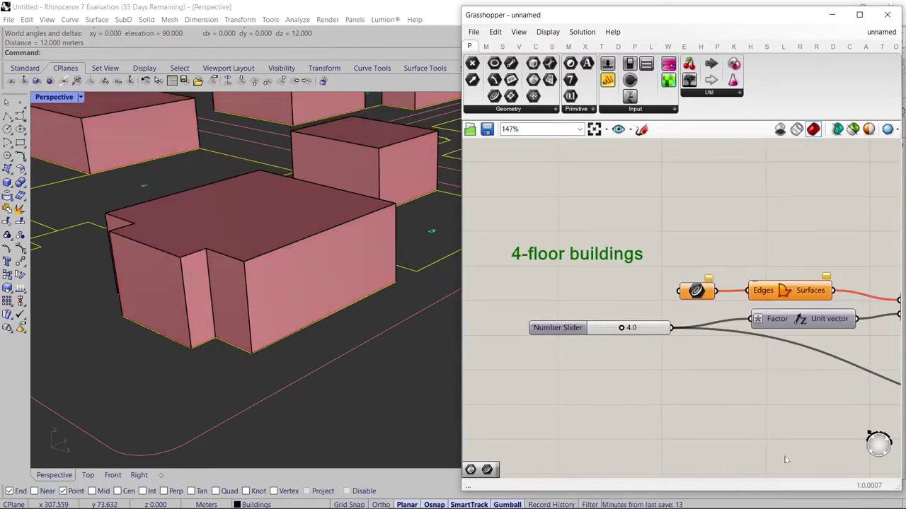
Select all building footprints labelled 4 across the site plan as input for the 4-floor Curve parameter.
{"action": "left_click", "coordinate": [258, 322]}
{"action": "right_click_drag", "start_coordinate": [424, 283], "coordinate": [60, 285]}
{"action": "left_click", "coordinate": [169, 178], "text": "shift"}
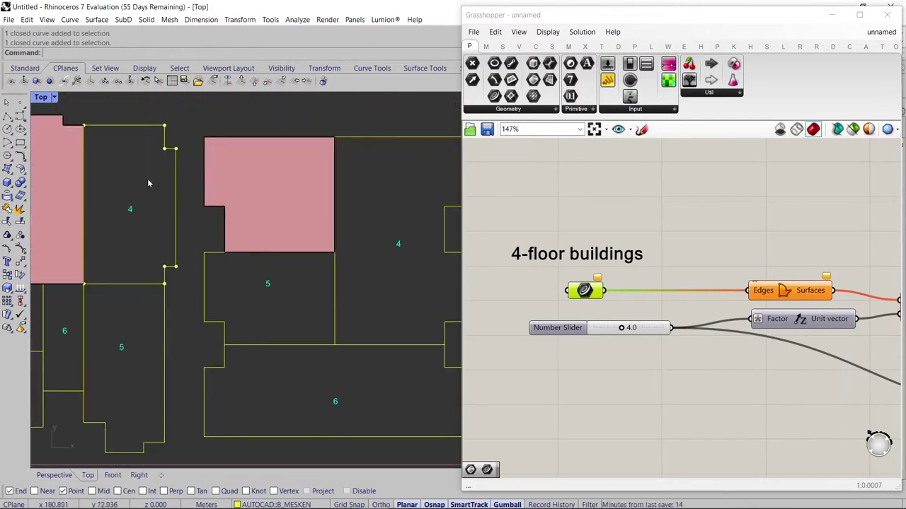
{"action": "left_click", "coordinate": [396, 134], "text": "shift"}
{"action": "right_click_drag", "start_coordinate": [424, 218], "coordinate": [152, 256]}
{"action": "left_click", "coordinate": [228, 259], "text": "shift"}
{"action": "right_click_drag", "start_coordinate": [276, 106], "coordinate": [303, 186]}
{"action": "scroll", "coordinate": [303, 180], "scroll_direction": "up", "scroll_amount": 2}
{"action": "left_click_drag", "start_coordinate": [386, 339], "coordinate": [340, 288], "text": "shift"}
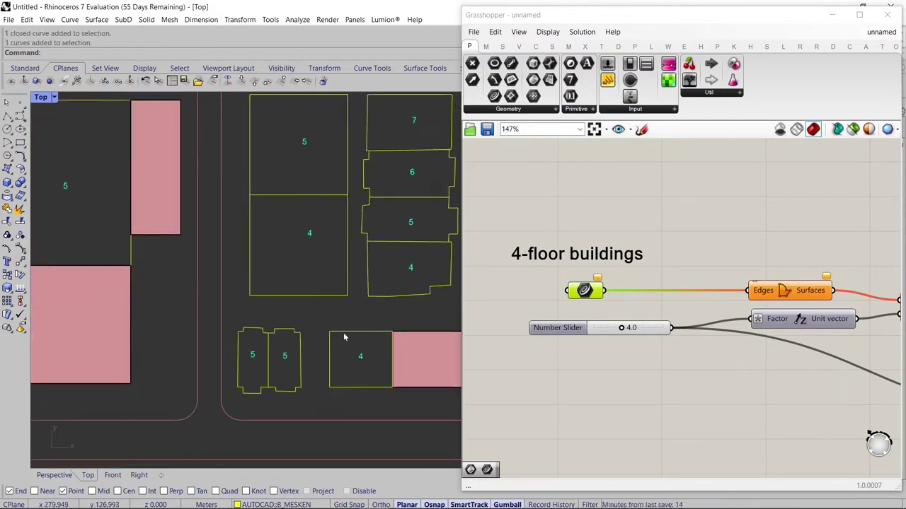
{"action": "right_click_drag", "start_coordinate": [64, 403], "coordinate": [541, 459]}
{"action": "left_click", "coordinate": [345, 356], "text": "shift"}
{"action": "right_click_drag", "start_coordinate": [85, 372], "coordinate": [422, 361]}
{"action": "scroll", "coordinate": [422, 360], "scroll_direction": "down", "scroll_amount": 2}
{"action": "left_click", "coordinate": [283, 375], "text": "shift"}
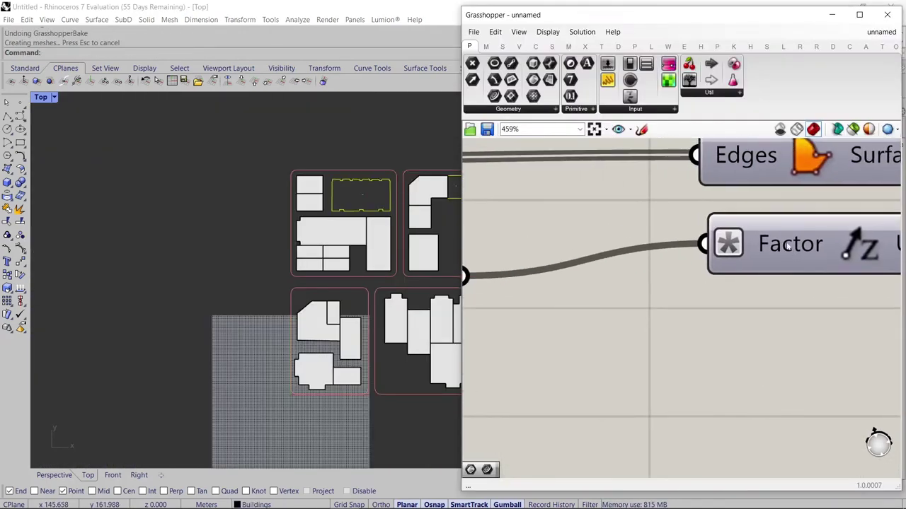
Clear the expression from the Unit Z Factor input.
{"action": "right_click", "coordinate": [787, 245]}
{"action": "mouse_move", "coordinate": [815, 350]}
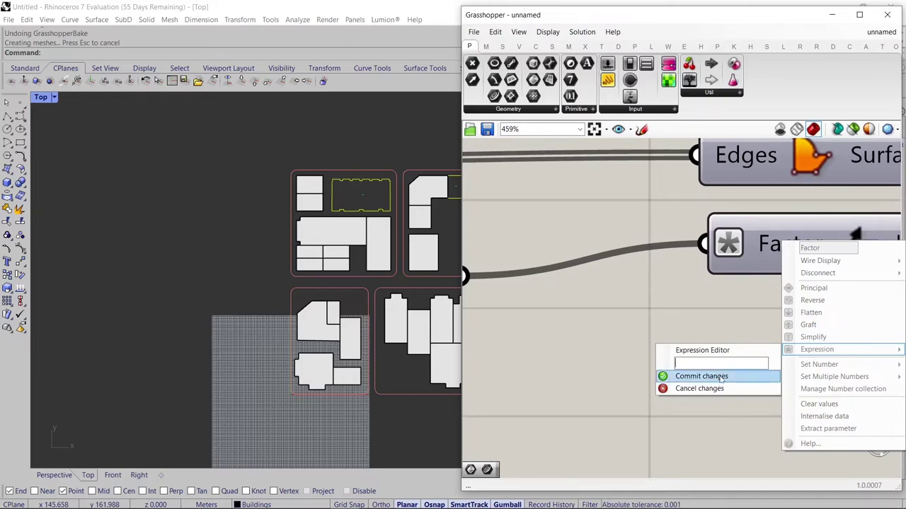
{"action": "left_click", "coordinate": [720, 377]}
Add a Multiplication component, connect its Result to the Unit Z Factor and feed the floor-height slider into input B.
{"action": "double_click", "coordinate": [603, 340]}
{"action": "type", "text": "mul"}
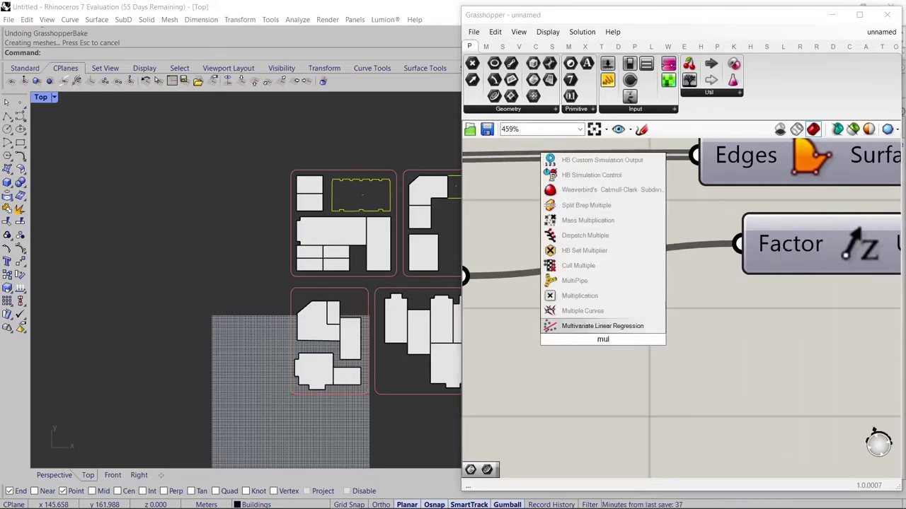
{"action": "type", "text": "tip"}
{"action": "key", "text": "Return"}
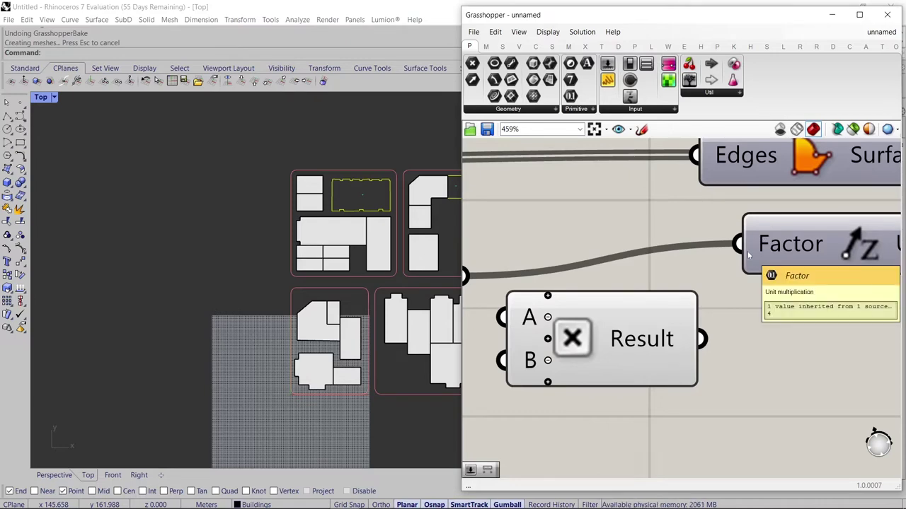
{"action": "left_click_drag", "start_coordinate": [742, 248], "coordinate": [687, 344]}
{"action": "right_click_drag", "start_coordinate": [582, 351], "coordinate": [869, 380]}
{"action": "left_click_drag", "start_coordinate": [670, 302], "coordinate": [656, 393]}
Add an integer number slider set to 7 and connect it to input A of the Multiplication.
{"action": "right_click_drag", "start_coordinate": [550, 360], "coordinate": [649, 374]}
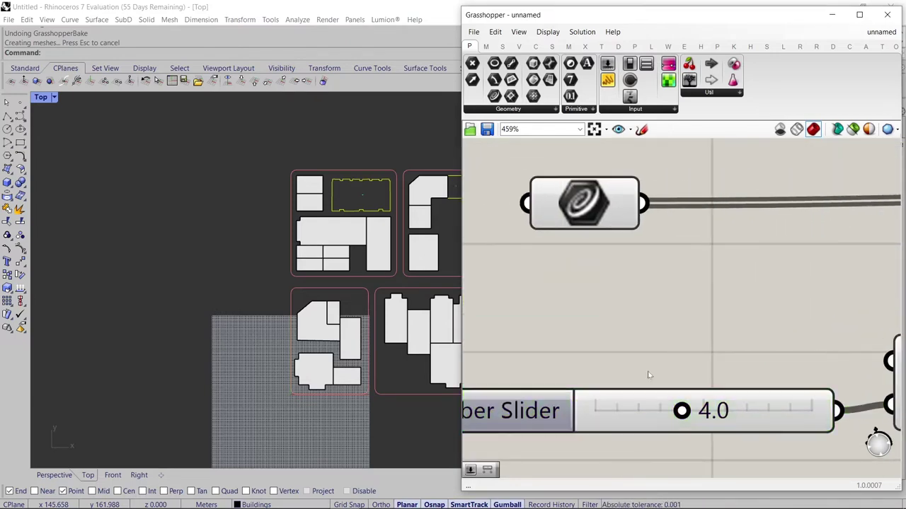
{"action": "double_click", "coordinate": [649, 374]}
{"action": "type", "text": "7"}
{"action": "key", "text": "Return"}
{"action": "left_click", "coordinate": [648, 375]}
{"action": "left_click_drag", "start_coordinate": [648, 375], "coordinate": [611, 355]}
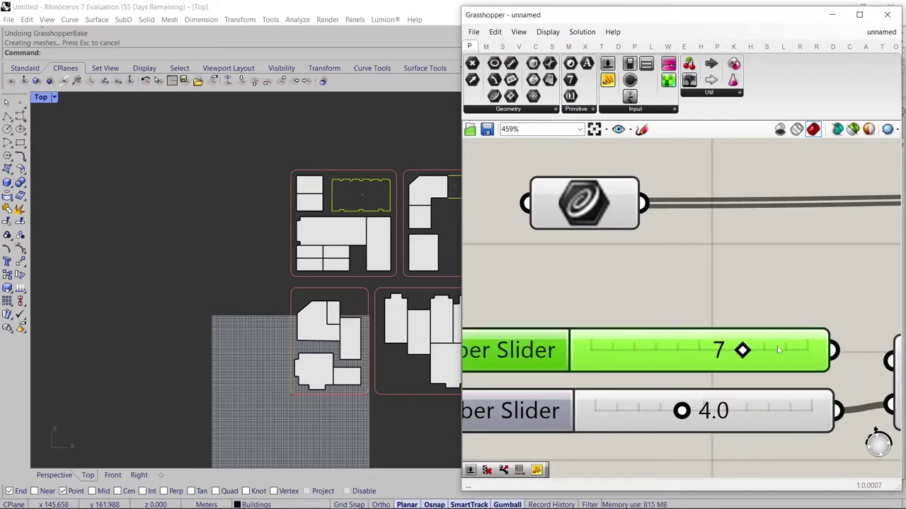
{"action": "left_click_drag", "start_coordinate": [886, 369], "coordinate": [844, 357]}
{"action": "scroll", "coordinate": [701, 366], "scroll_direction": "down", "scroll_amount": 4}
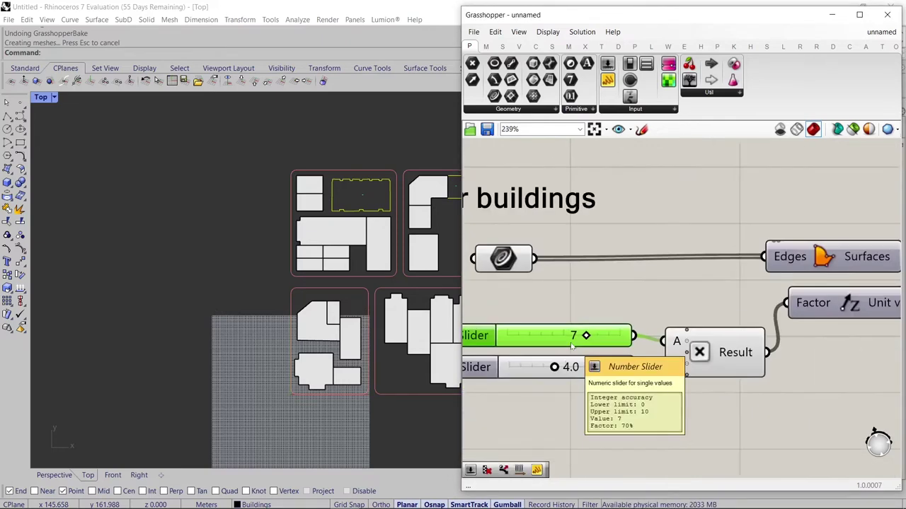
Reference all remaining building footprints labelled 7 in the Curve parameter as multiple curves.
{"action": "right_click", "coordinate": [503, 277]}
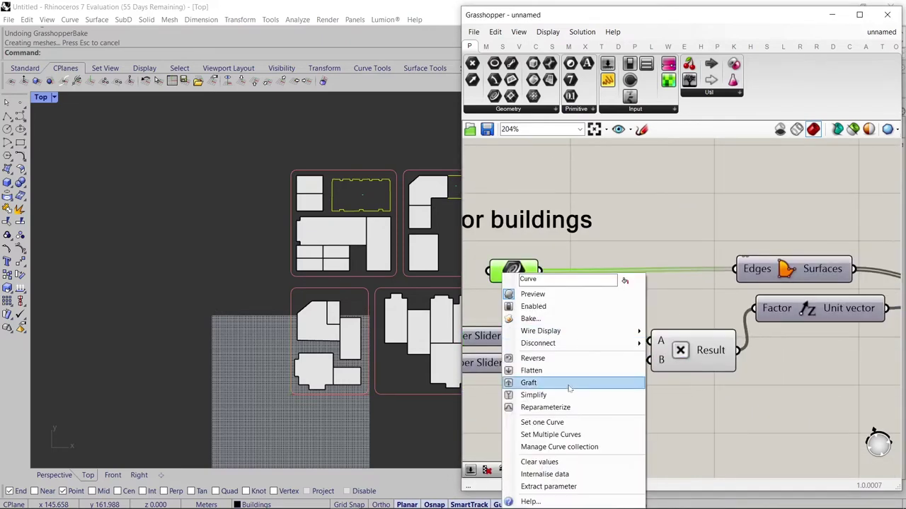
{"action": "left_click", "coordinate": [568, 434]}
{"action": "scroll", "coordinate": [357, 188], "scroll_direction": "up", "scroll_amount": 5}
{"action": "left_click_drag", "start_coordinate": [355, 184], "coordinate": [298, 150]}
{"action": "right_click_drag", "start_coordinate": [626, 301], "coordinate": [293, 315]}
{"action": "scroll", "coordinate": [301, 298], "scroll_direction": "down", "scroll_amount": 12}
{"action": "scroll", "coordinate": [576, 275], "scroll_direction": "up", "scroll_amount": 4}
{"action": "left_click_drag", "start_coordinate": [579, 276], "coordinate": [516, 285]}
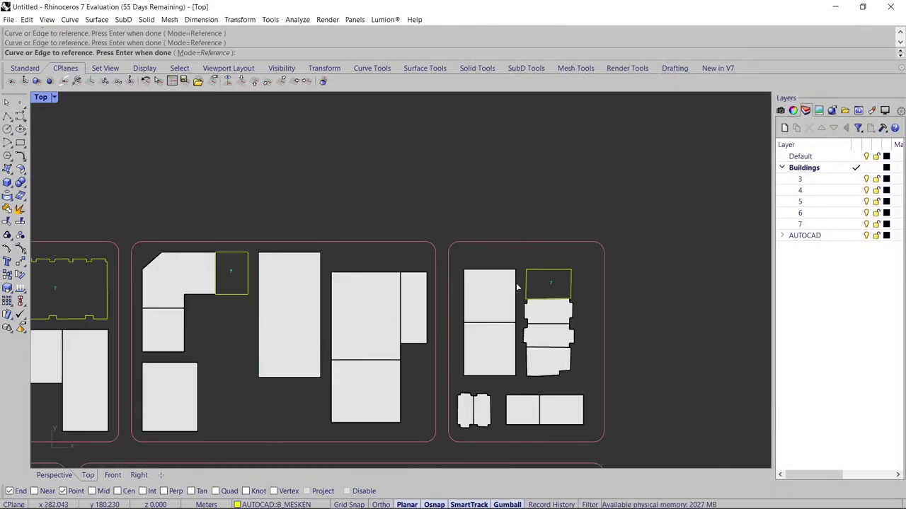
{"action": "scroll", "coordinate": [529, 284], "scroll_direction": "up", "scroll_amount": 8}
{"action": "scroll", "coordinate": [491, 253], "scroll_direction": "down", "scroll_amount": 12}
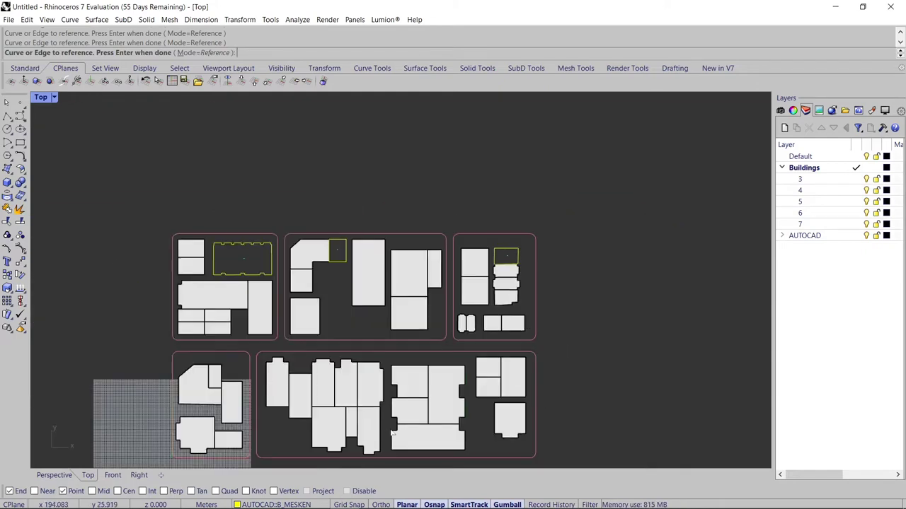
{"action": "key", "text": "Return"}
Turn on the preview of the 7-floor Brep parameter and bake it onto layer 7 under Buildings.
{"action": "scroll", "coordinate": [632, 388], "scroll_direction": "down", "scroll_amount": 4}
{"action": "right_click_drag", "start_coordinate": [719, 398], "coordinate": [452, 370]}
{"action": "right_click", "coordinate": [750, 321]}
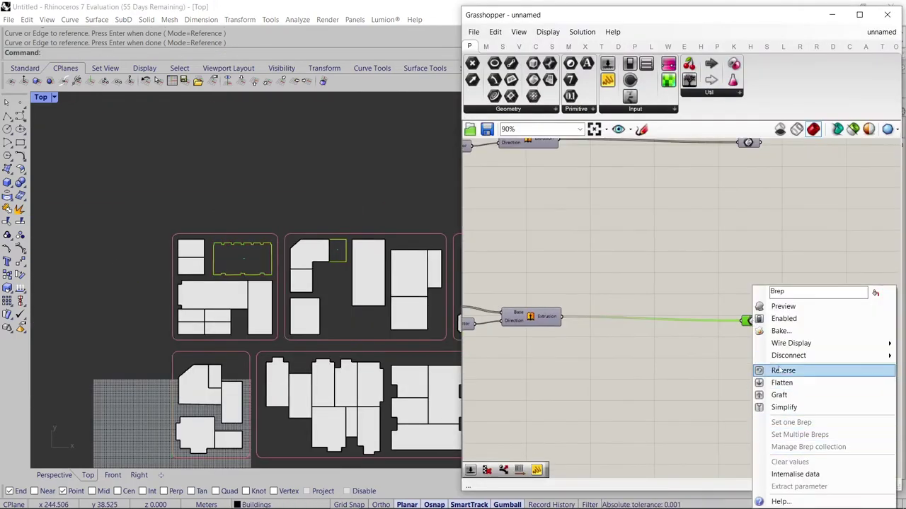
{"action": "left_click", "coordinate": [784, 309]}
{"action": "right_click", "coordinate": [748, 320]}
{"action": "left_click", "coordinate": [778, 331]}
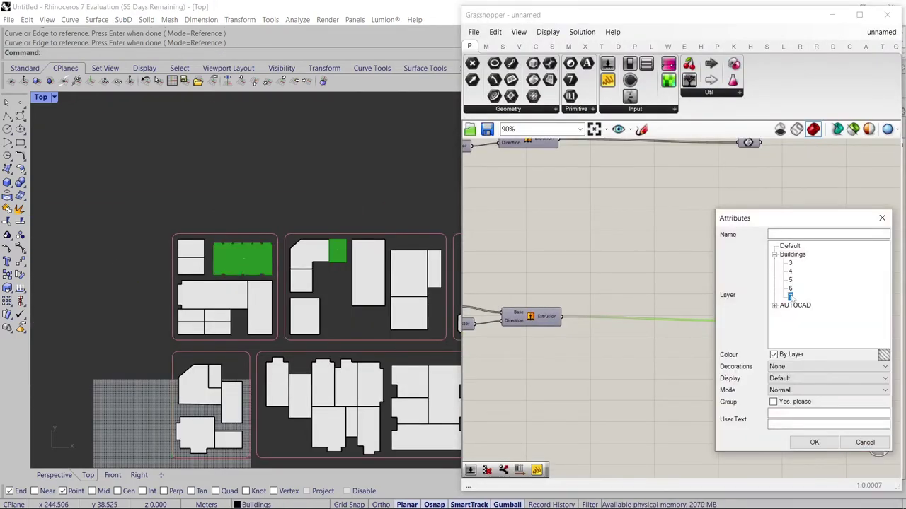
{"action": "left_click", "coordinate": [814, 442]}
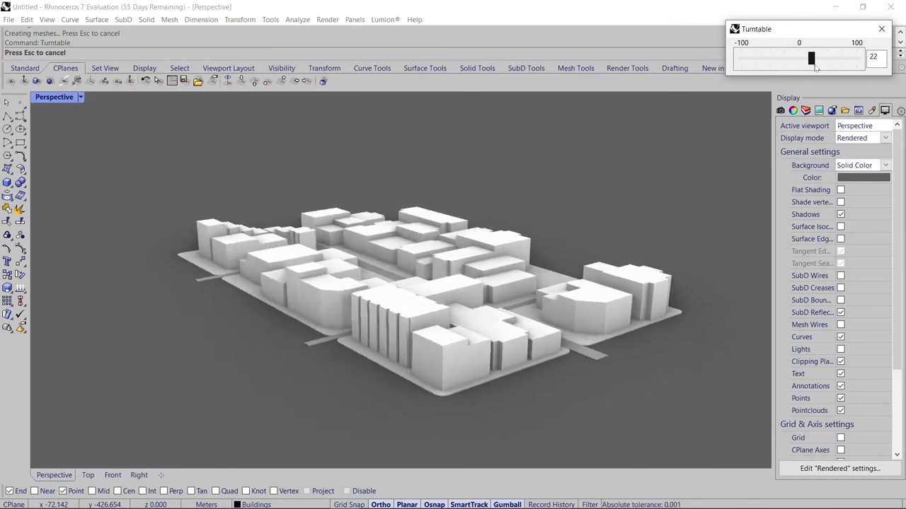
Stop the turntable rotation and open the isometric view choices for the Perspective viewport.
{"action": "left_click", "coordinate": [882, 29]}
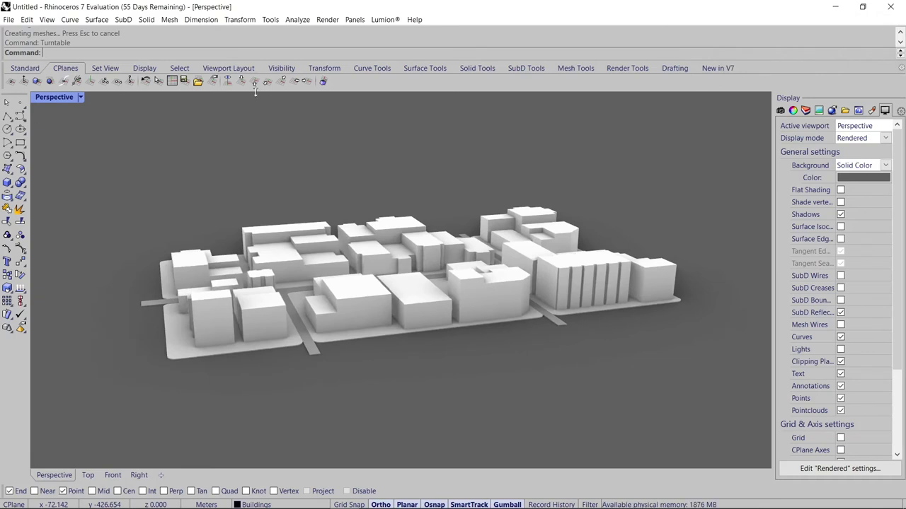
{"action": "left_click", "coordinate": [80, 98]}
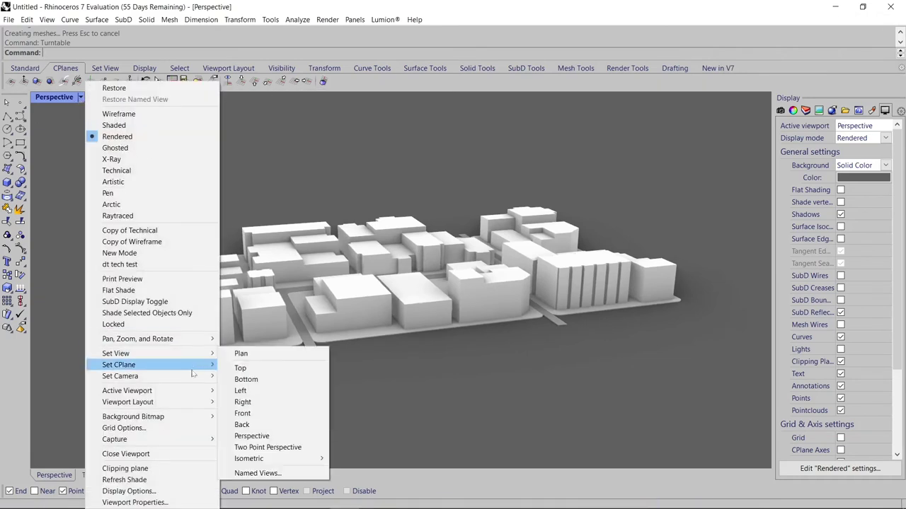
{"action": "mouse_move", "coordinate": [163, 353]}
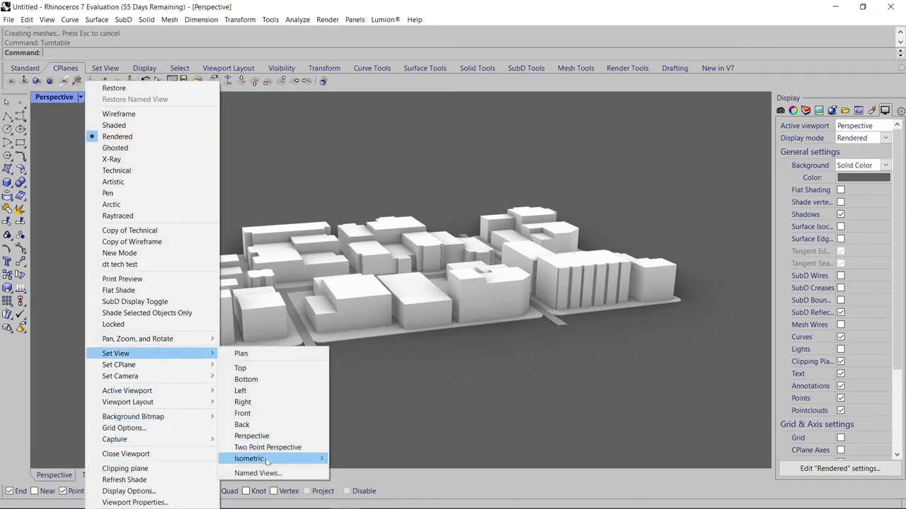